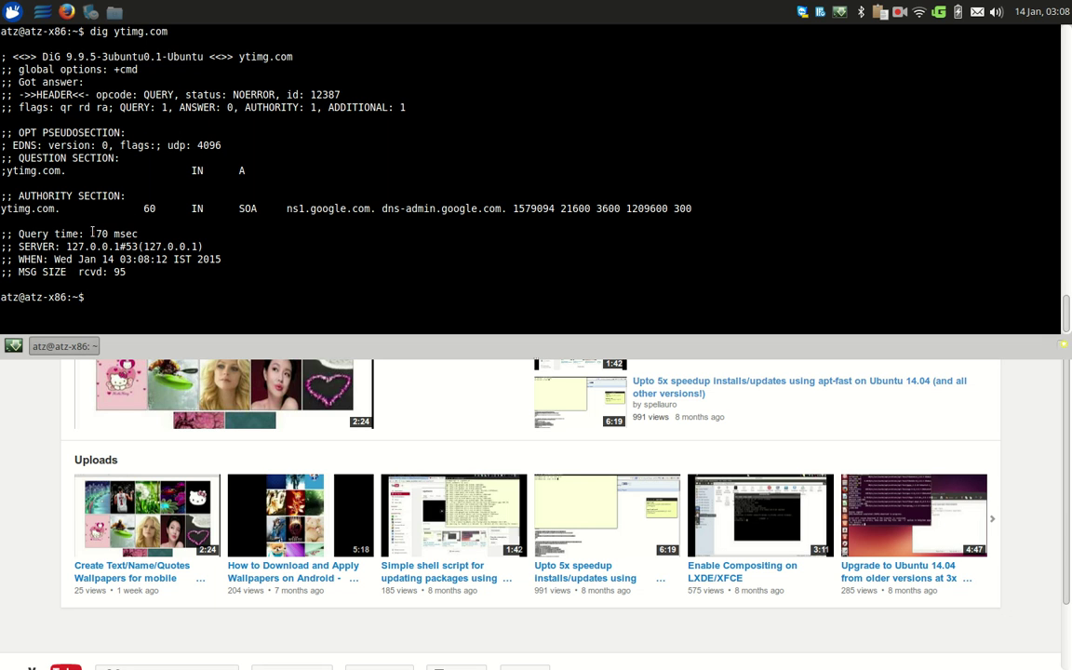
- Highlight the query time in the dig output, and install the bind9 package with sudo apt-get
left_click_drag(90, 234, 140, 233)
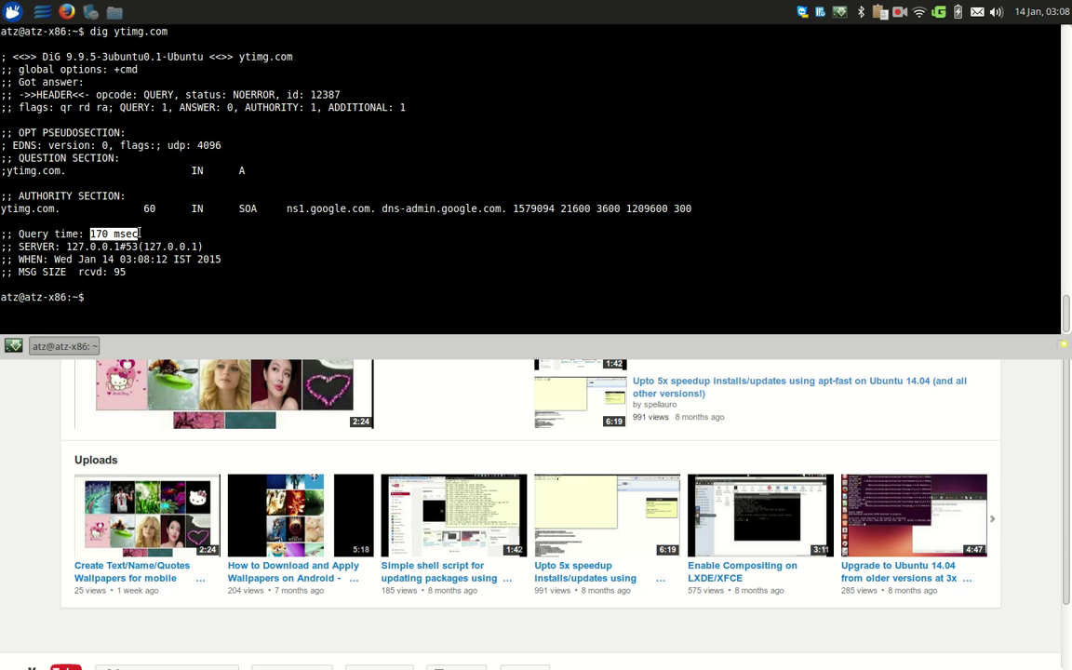
left_click(232, 281)
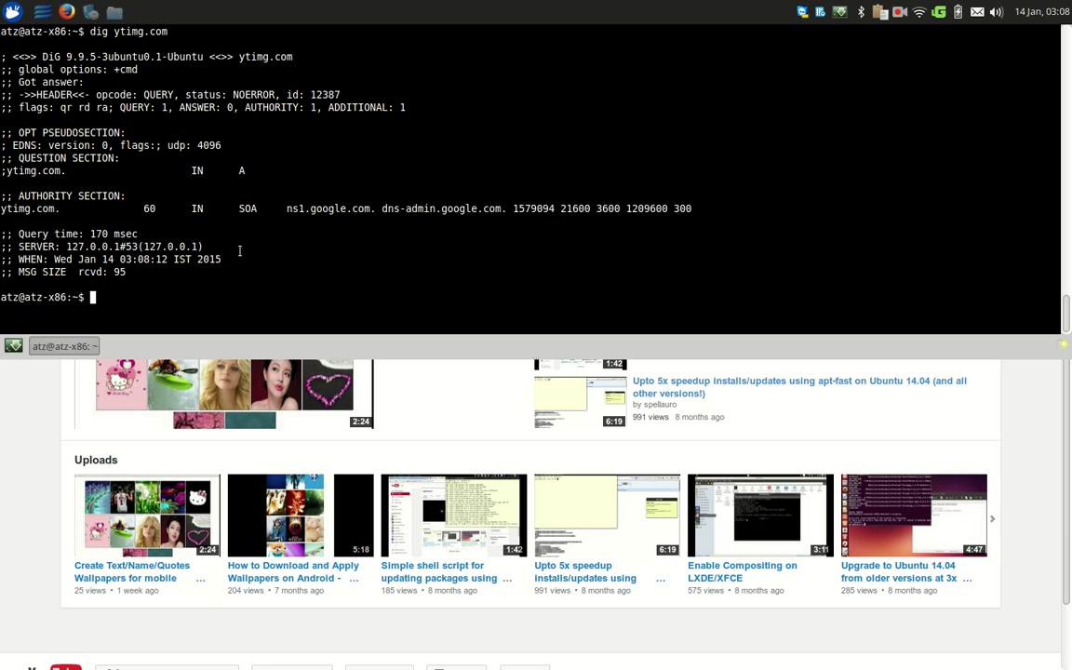
type("sudo apt-get install bind")
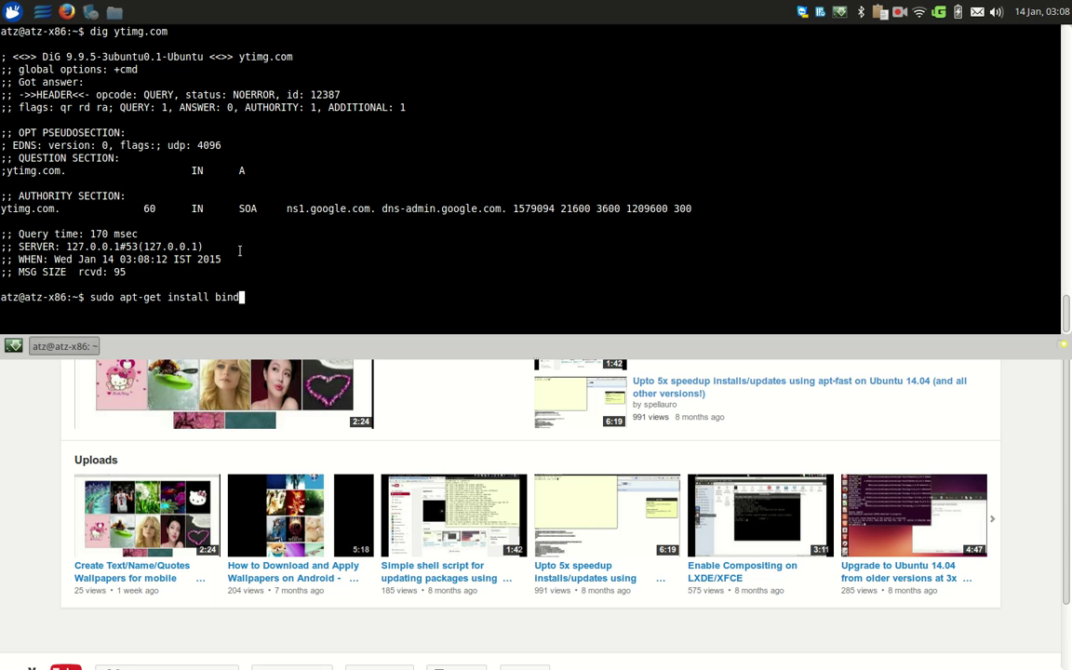
type("9")
key("Return")
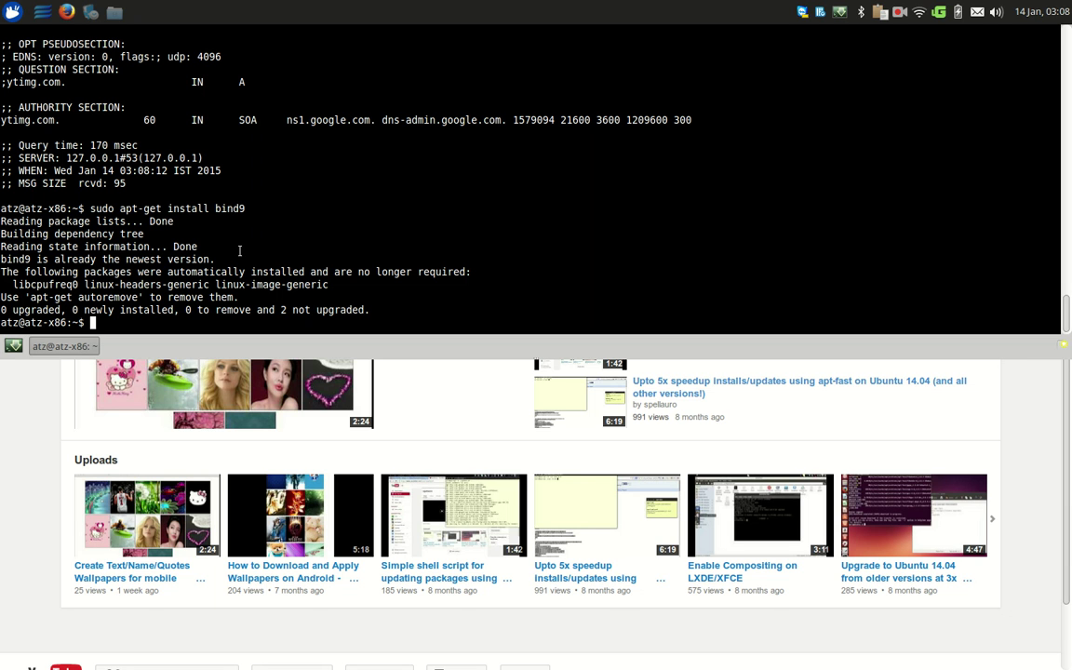
- Open /etc/named.conf as root in Mousepad and move its window toward the middle of the desktop
type("sudo apt-")
type("ge")
key("BackSpace")
key("BackSpace")
type("mousepad /etc/")
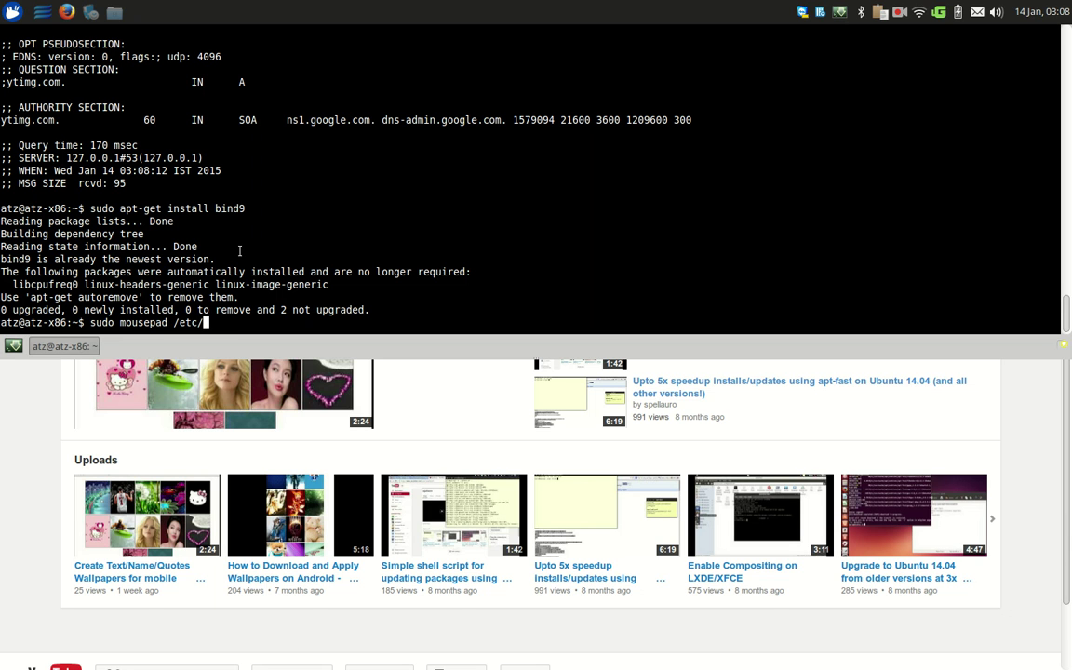
type("named.conf")
key("Return")
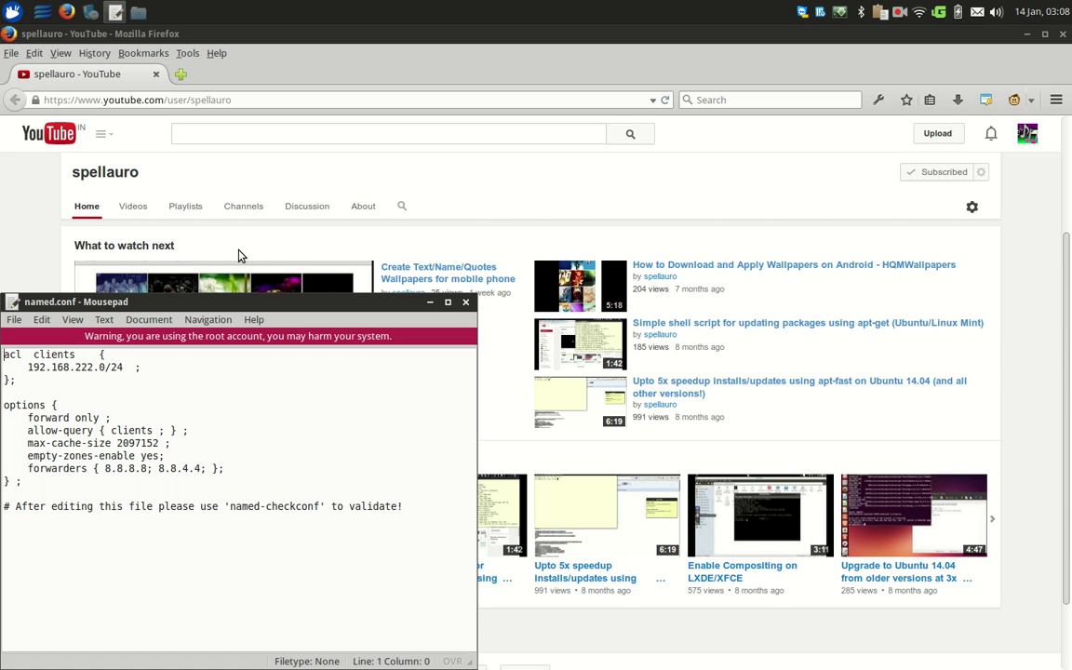
left_click_drag(224, 301, 435, 206)
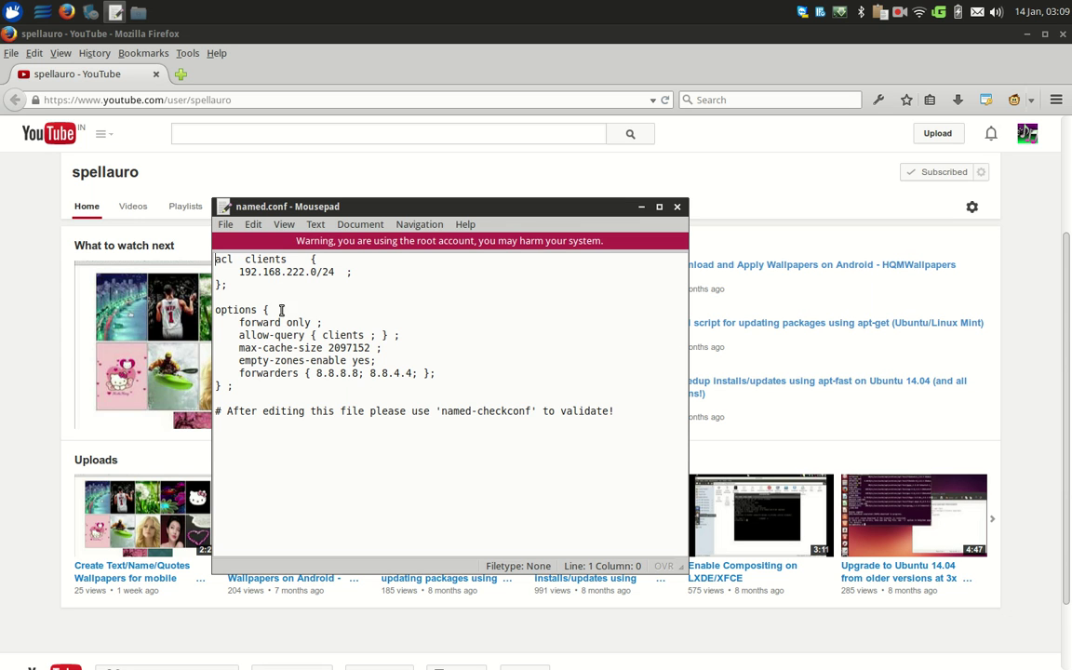
- Highlight the forwarders 8.8.8.8 and 8.8.4.4 in named.conf, then save and close the file
left_click(317, 373)
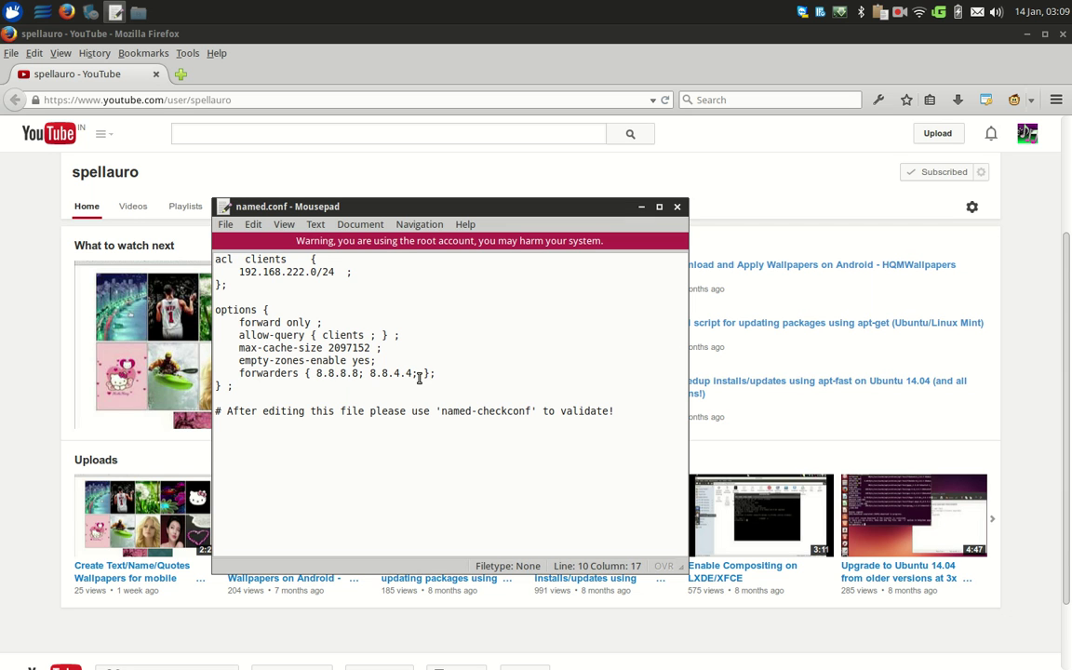
left_click_drag(419, 373, 316, 376)
left_click_drag(315, 373, 418, 372)
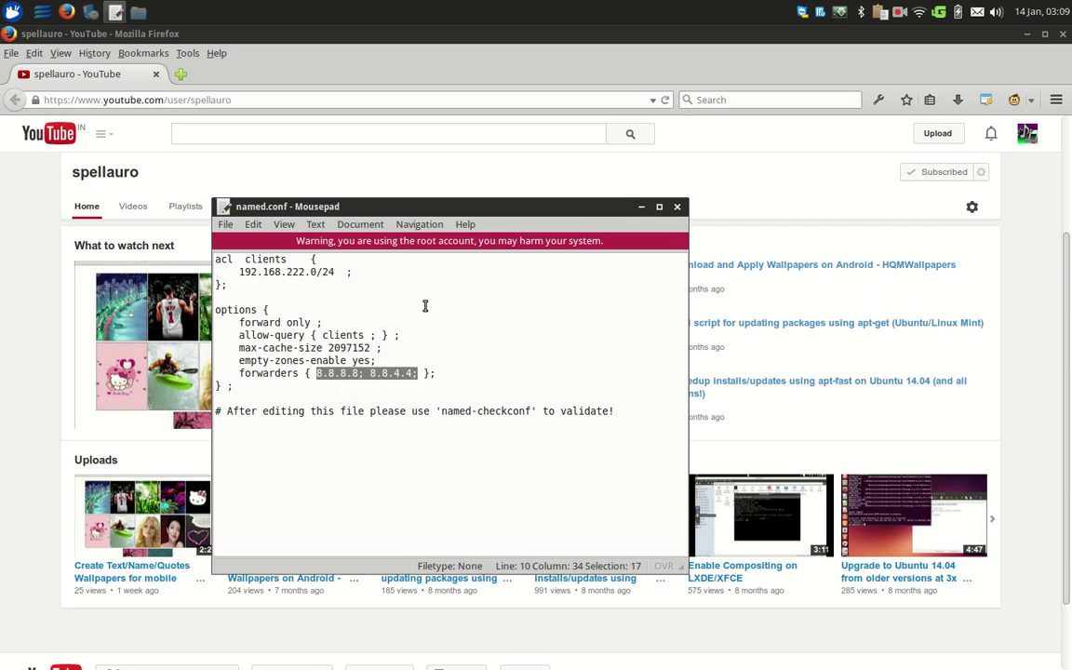
left_click(225, 225)
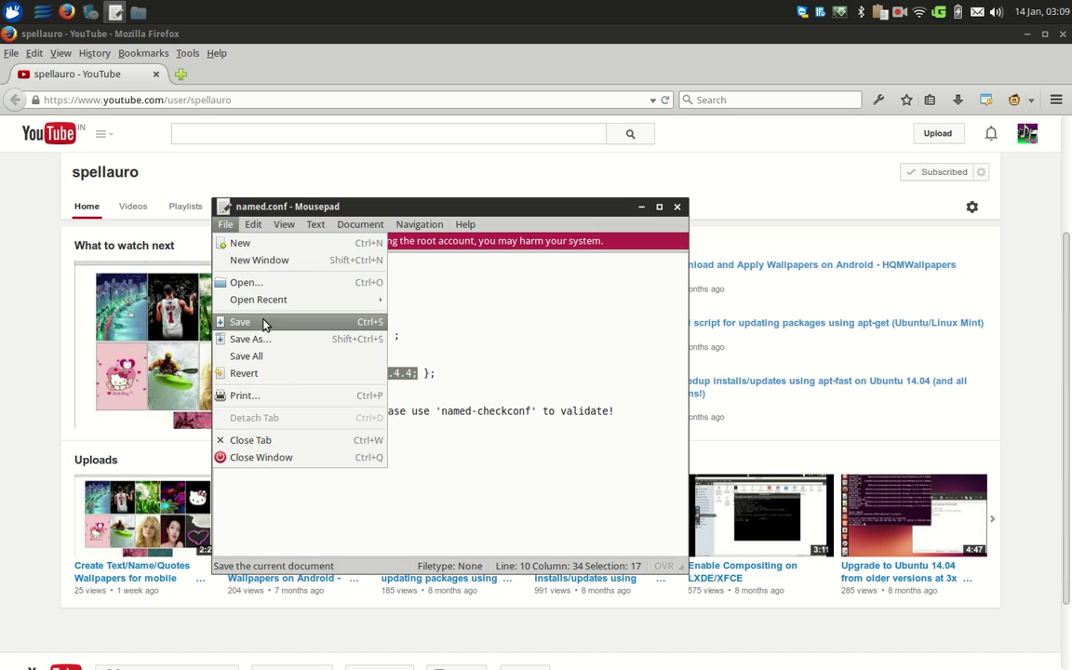
left_click(264, 321)
left_click(677, 207)
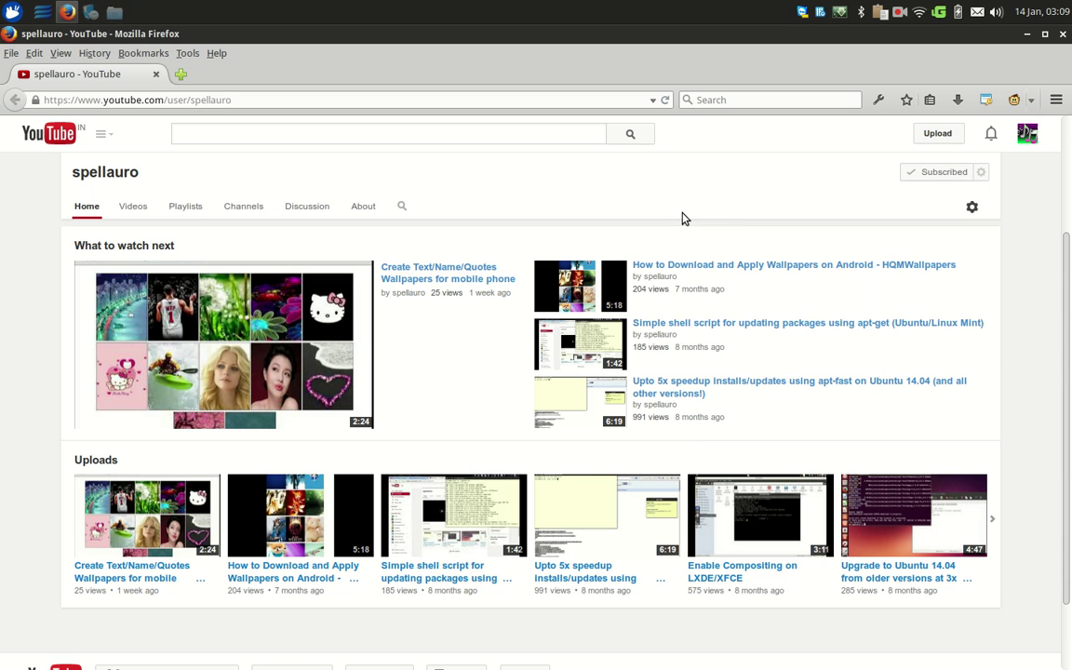
- Restart the bind9 service from the terminal with sudo
key("F12")
type("sudo ")
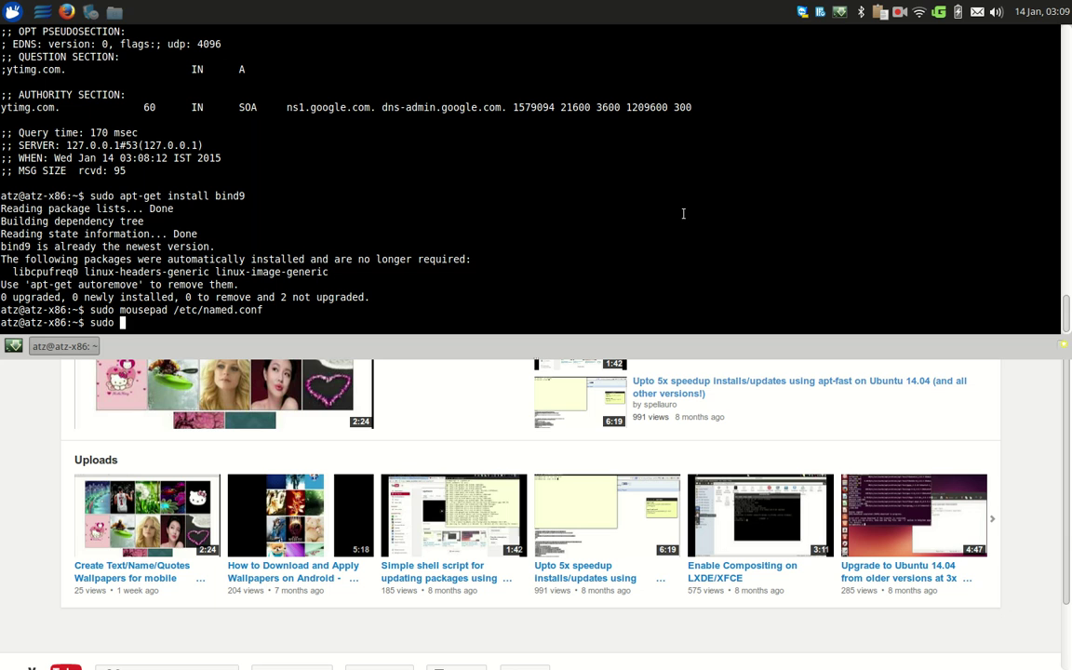
type("service bind9 restart")
key("Return")
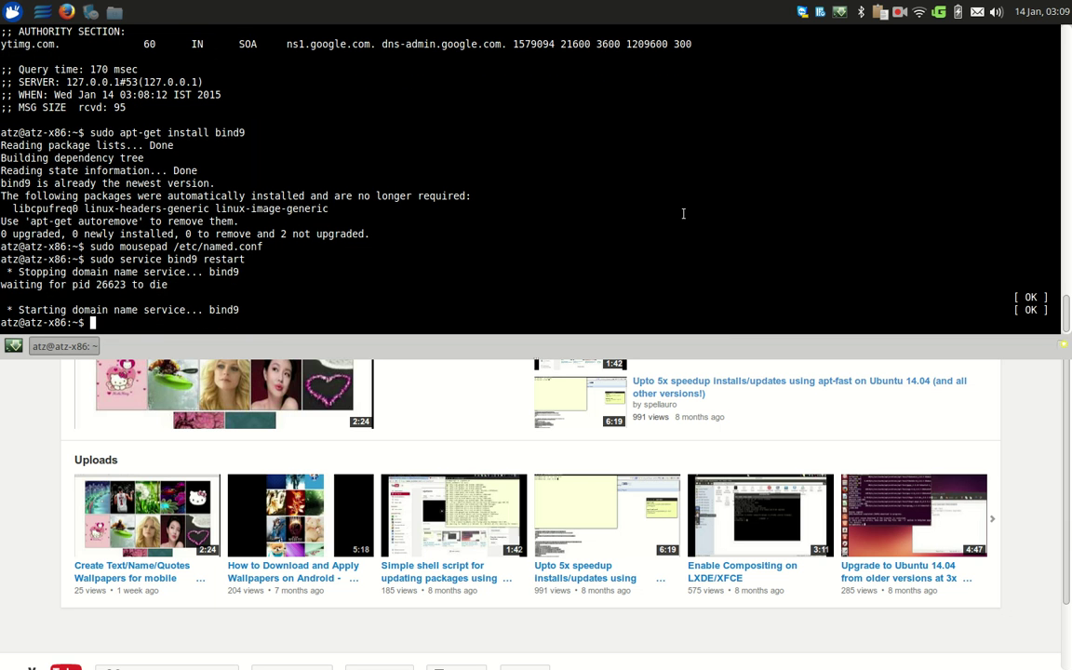
- Run dig ytimg.com again in the terminal and highlight the query time in its output
key("Up")
key("Up")
key("Up")
key("Up")
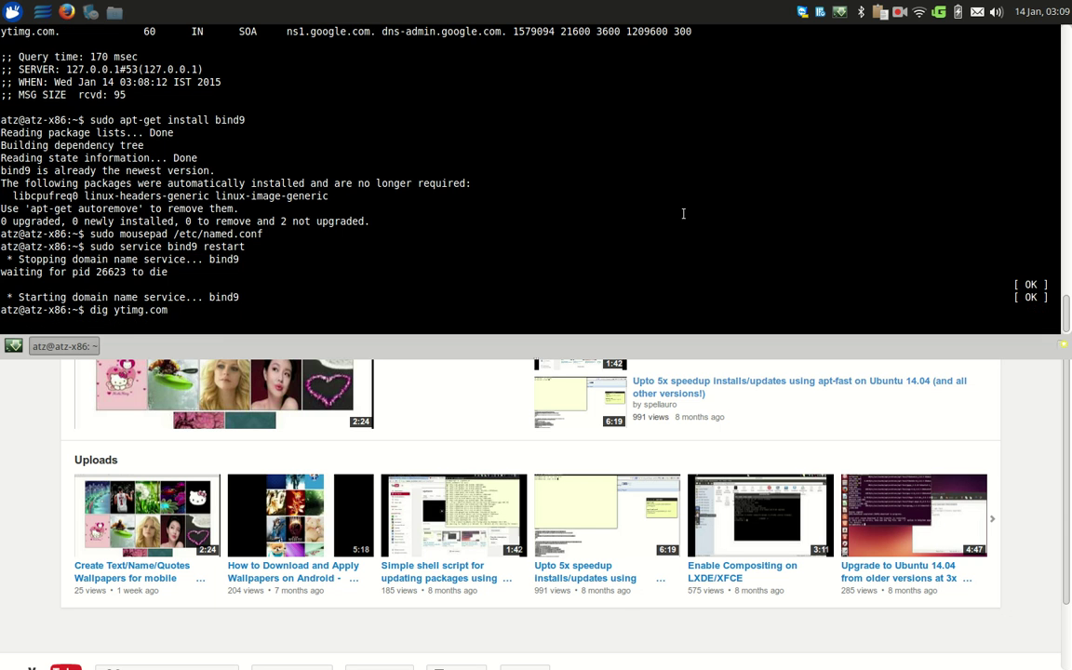
key("Return")
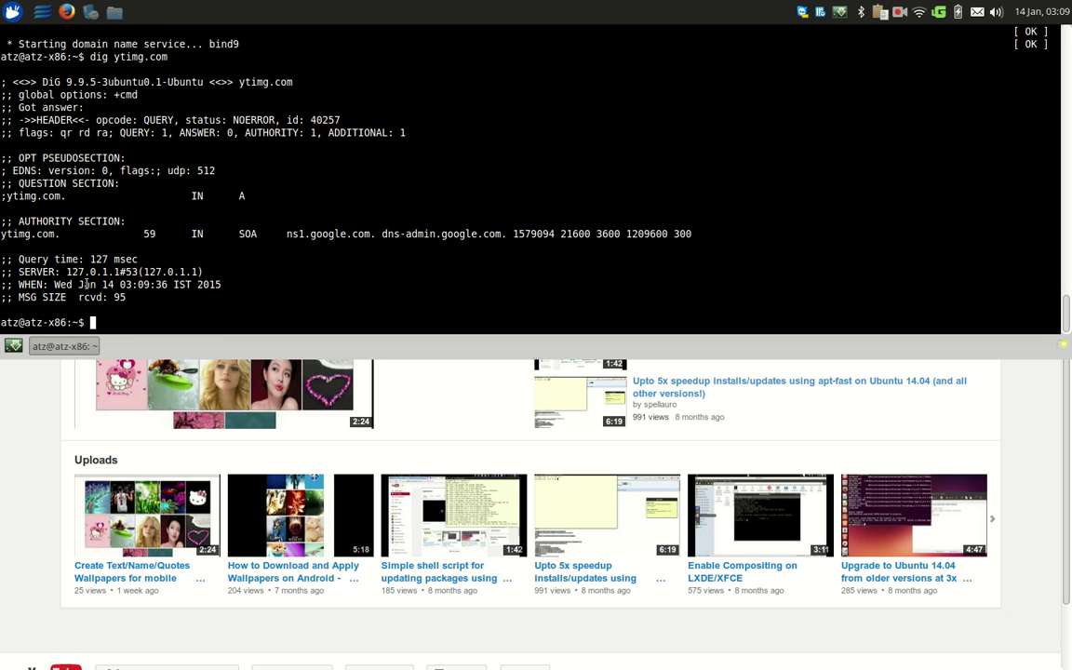
left_click_drag(91, 258, 139, 259)
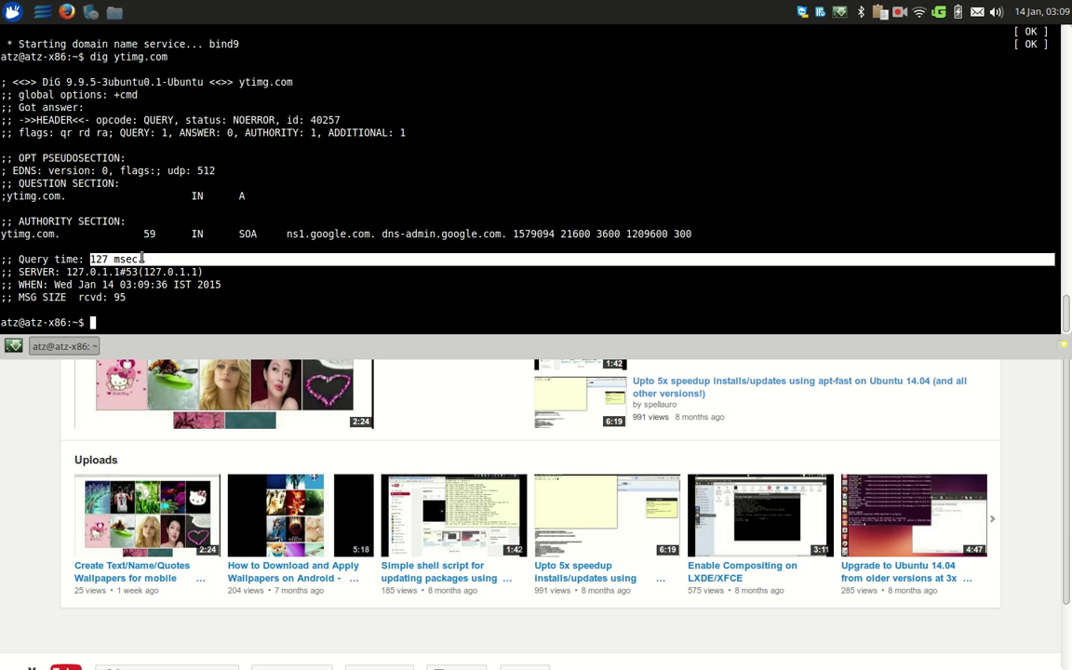
left_click(186, 262)
- Repeat the dig ytimg.com lookup eight times, highlighting the query time for the cached answers, and hide the terminal
key("Up")
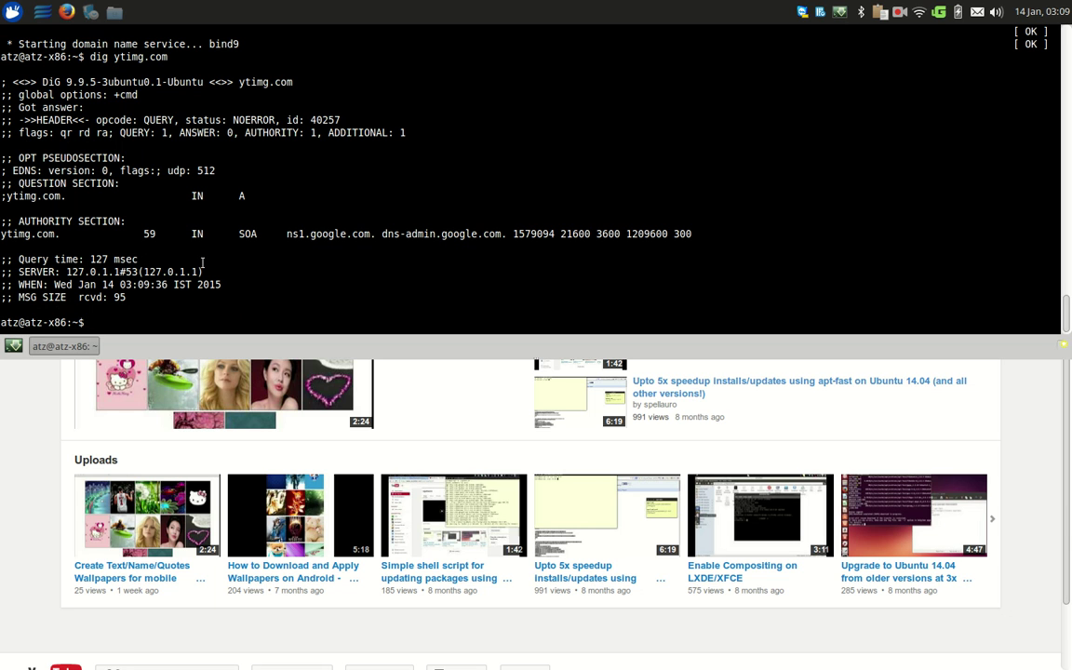
key("Return")
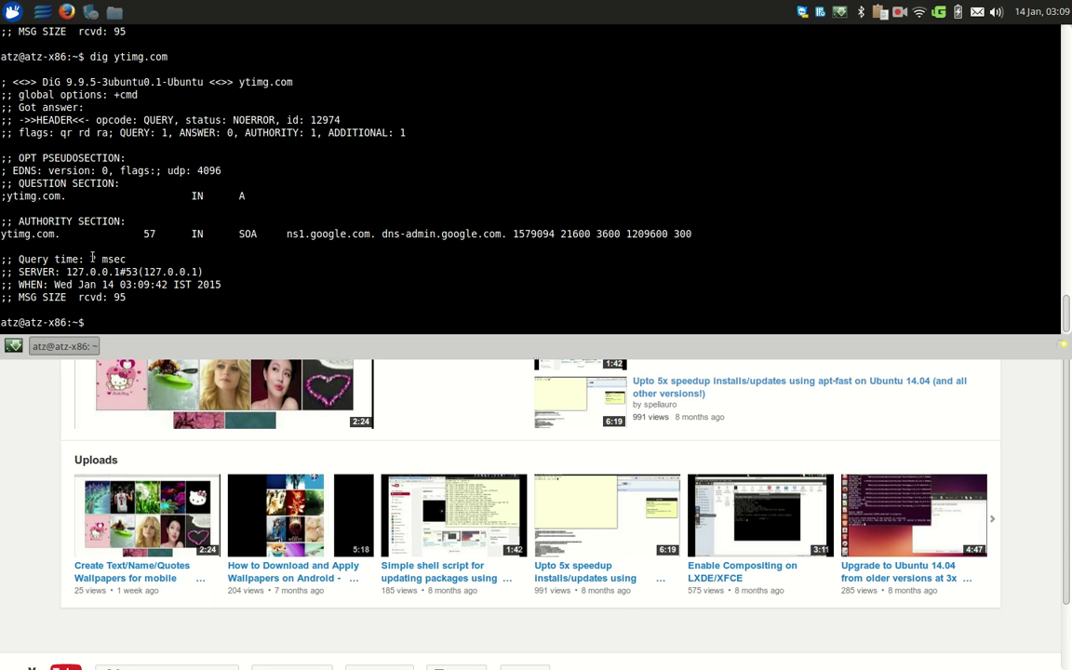
left_click_drag(90, 259, 125, 258)
key("Up")
key("Return")
key("Up")
key("Return")
key("Up")
key("Return")
key("Up")
key("Return")
key("Up")
key("Return")
key("Up")
key("Return")
key("Up")
key("Return")
left_click_drag(91, 259, 126, 259)
left_click(126, 259)
key("F12")
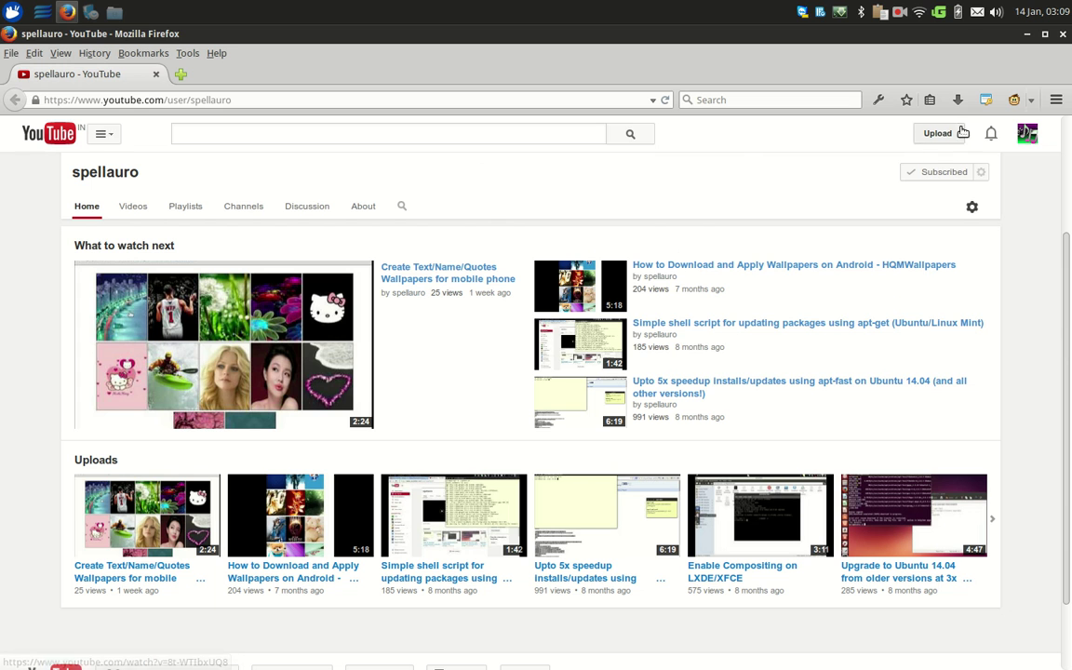
- Open the ewifi Wi-Fi connection for editing and show its IPv4 settings
left_click(999, 13)
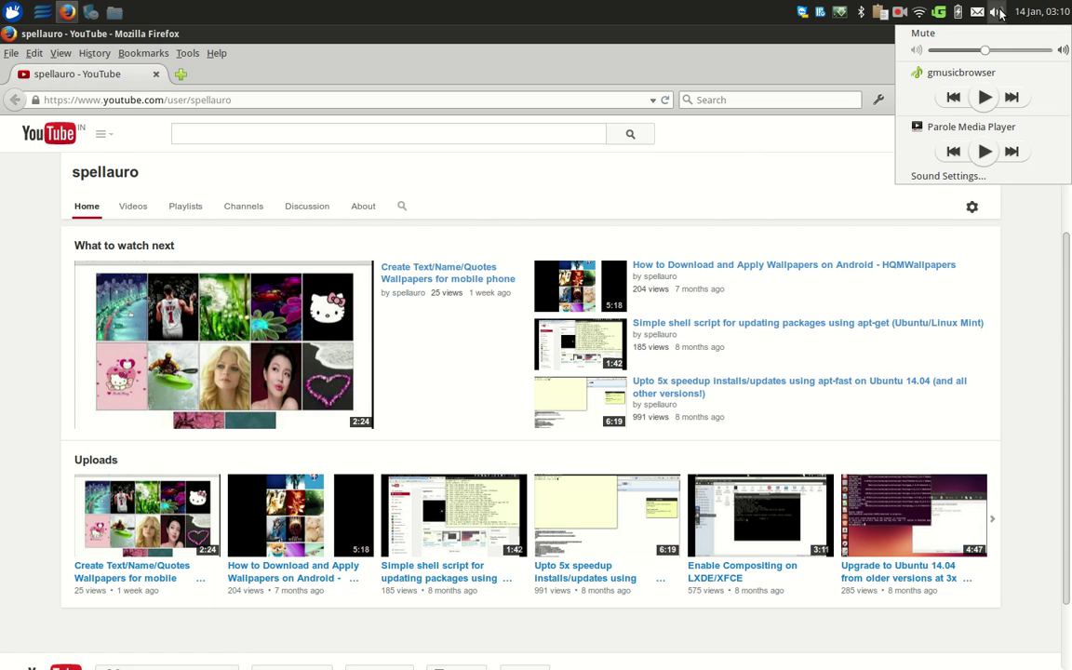
left_click(919, 16)
left_click(920, 17)
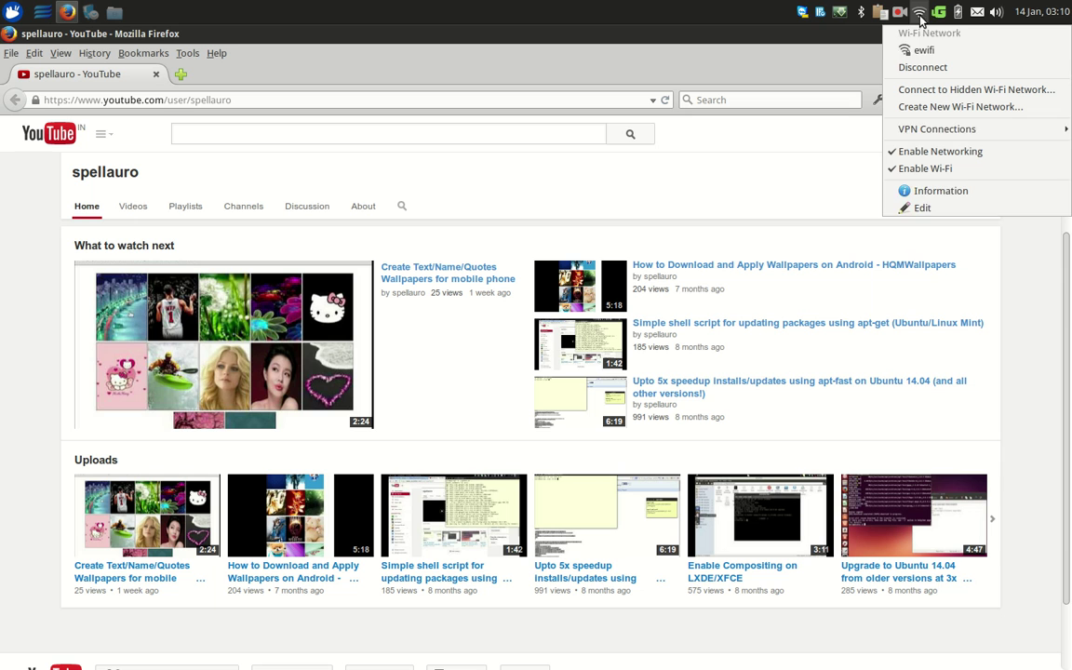
left_click(927, 209)
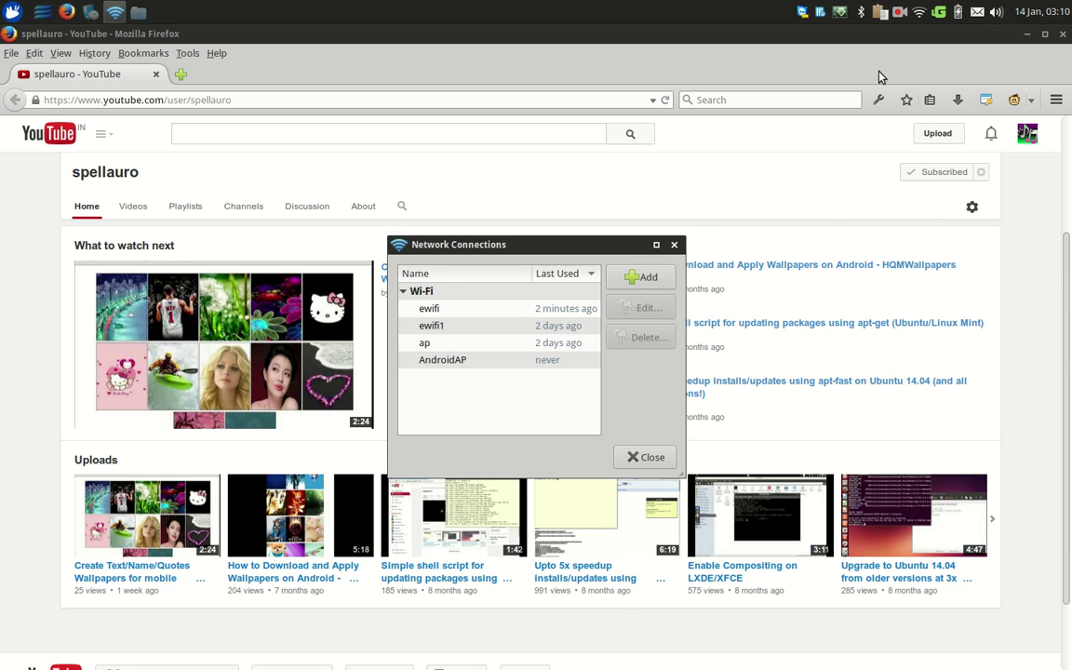
left_click_drag(592, 249, 617, 223)
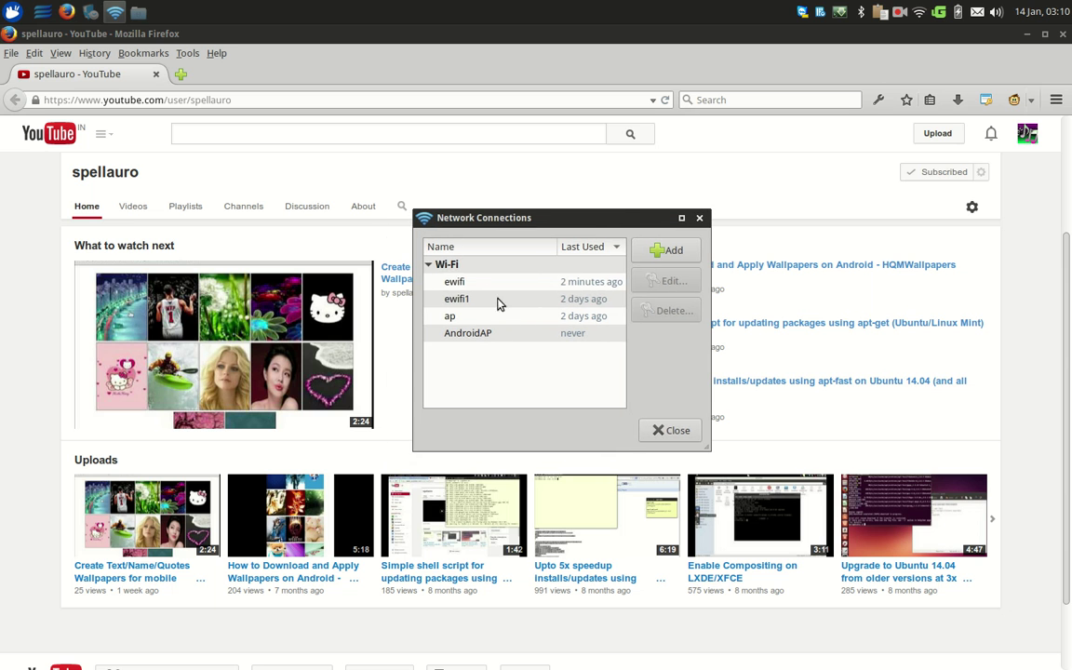
left_click(465, 283)
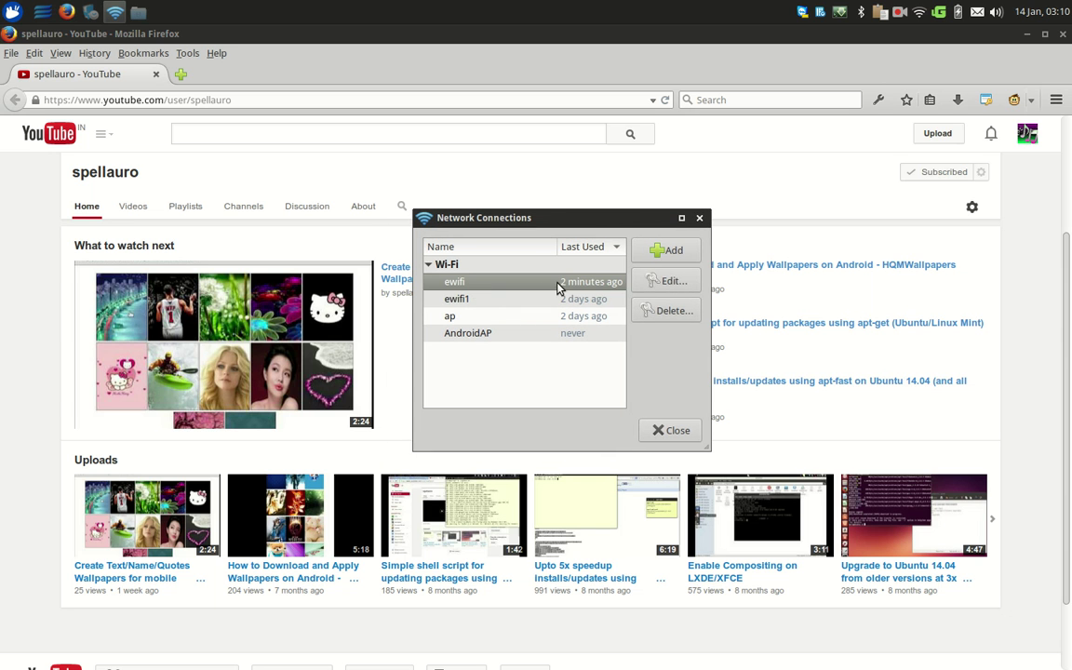
left_click(672, 282)
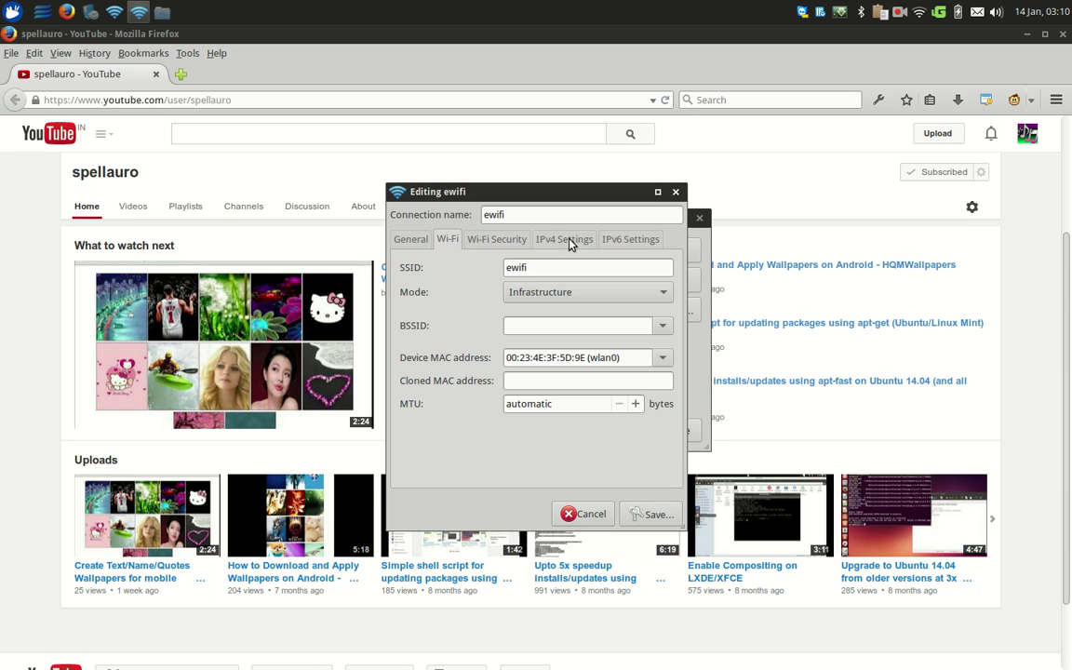
left_click(565, 241)
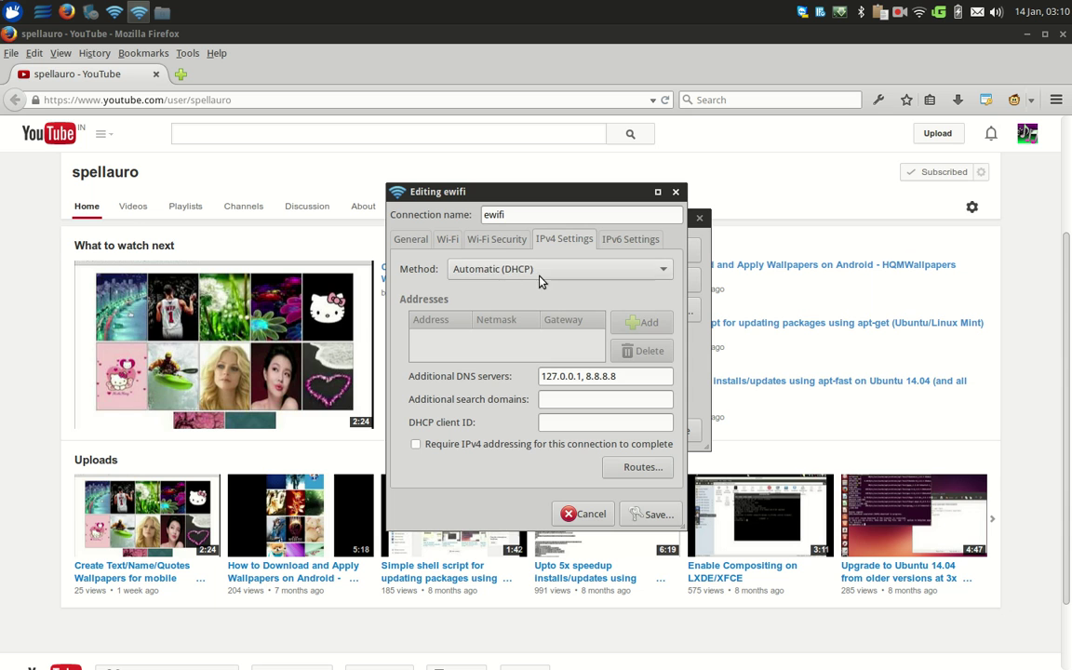
- Highlight the entries in ewifi's additional DNS servers, save the connection and close Network Connections
double_click(580, 376)
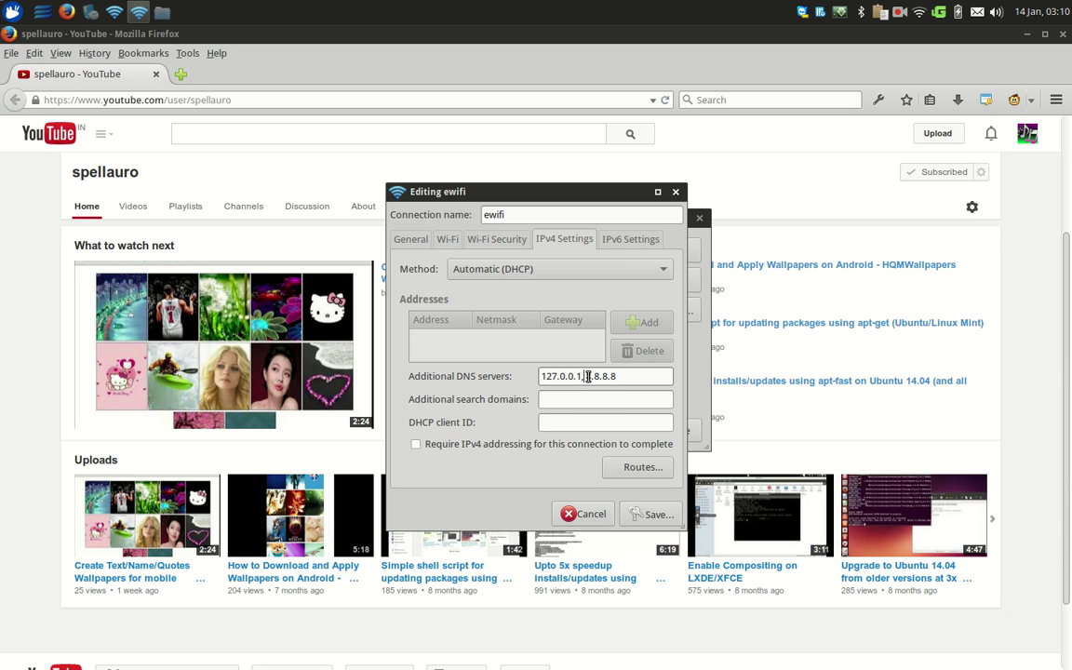
left_click_drag(586, 376, 631, 374)
left_click(655, 517)
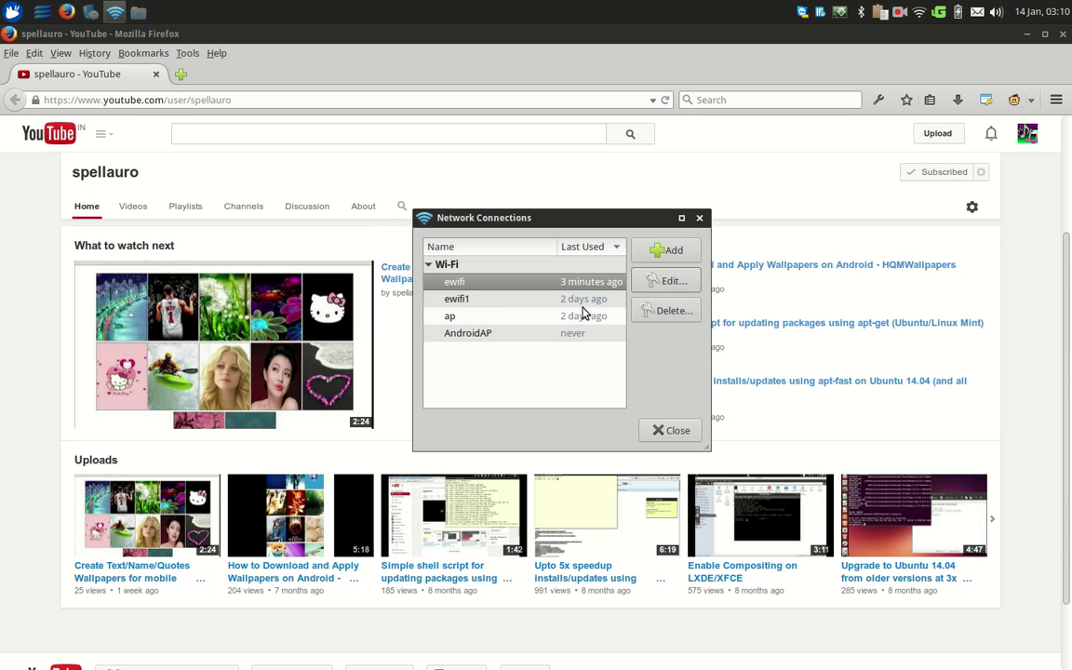
left_click(672, 431)
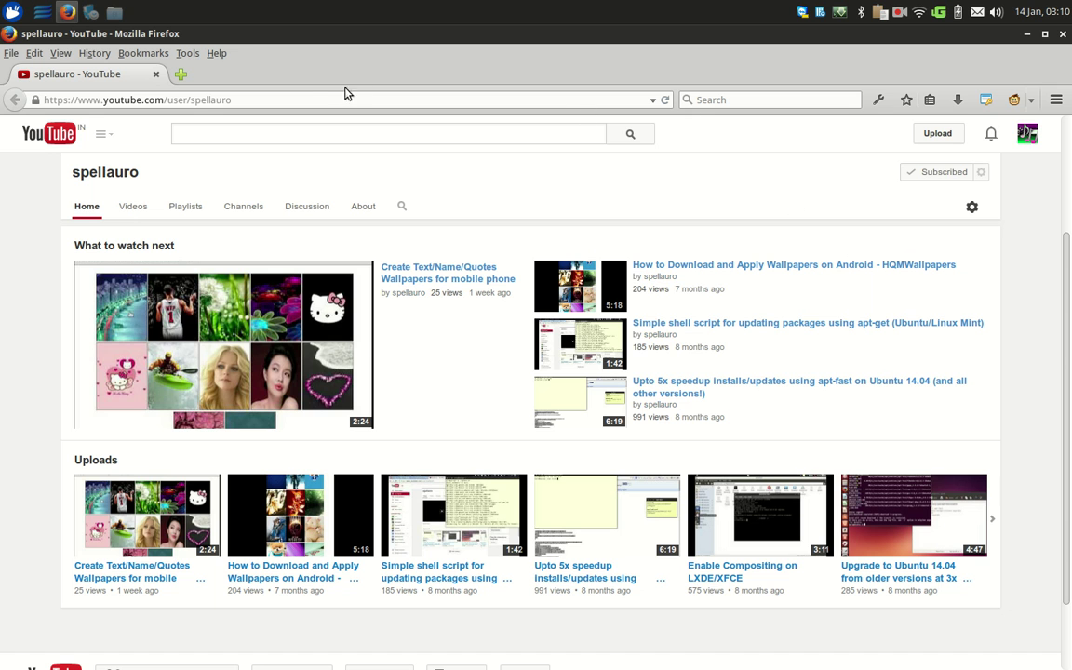
- Restart the network-manager service from the terminal with sudo, then hide the terminal
left_click(321, 97)
key("F12")
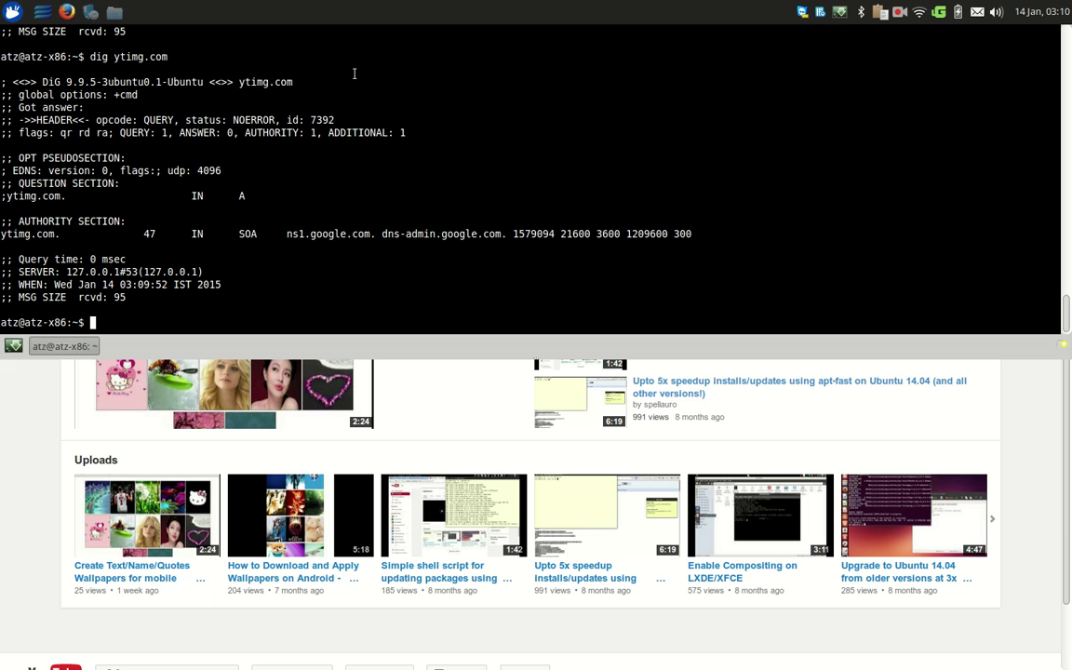
type("sudo service network-mana")
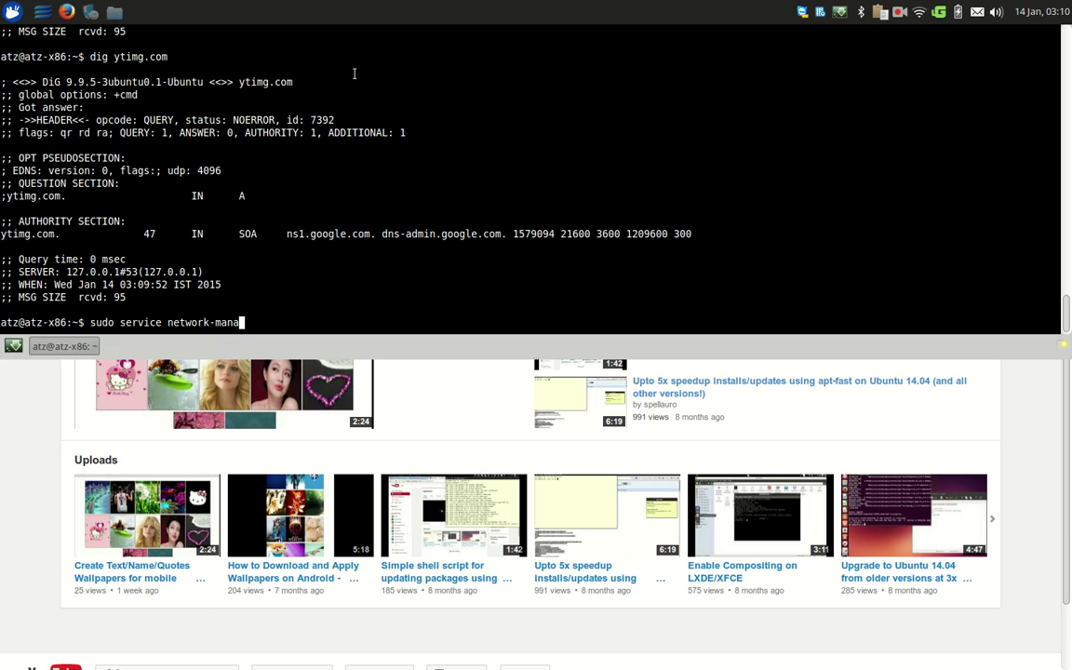
type("ger restart")
key("Return")
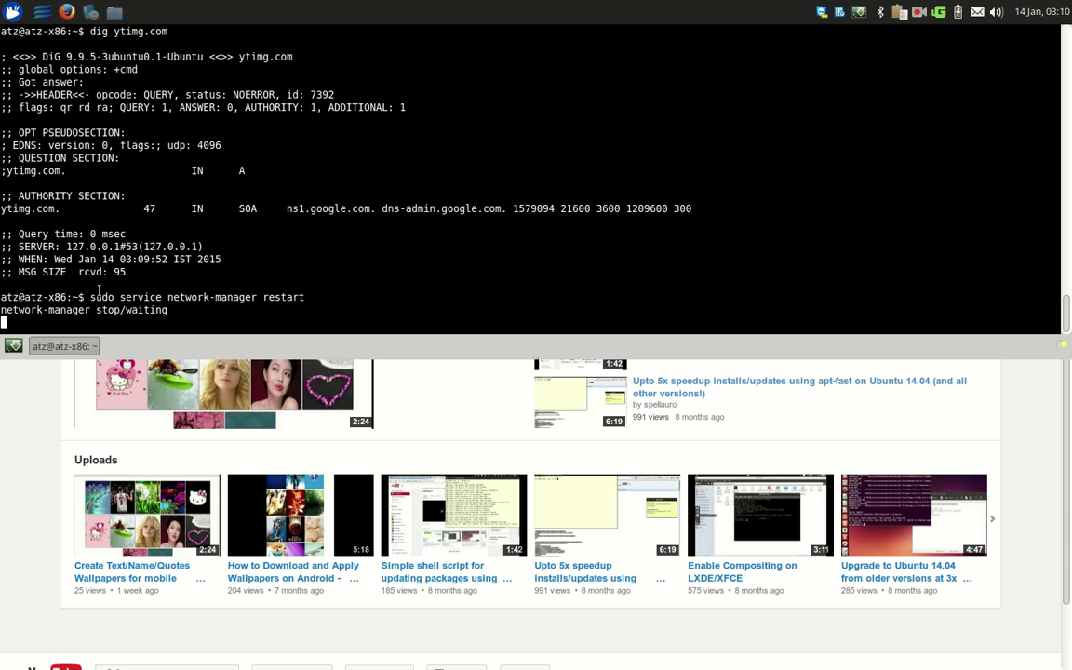
left_click(9, 389)
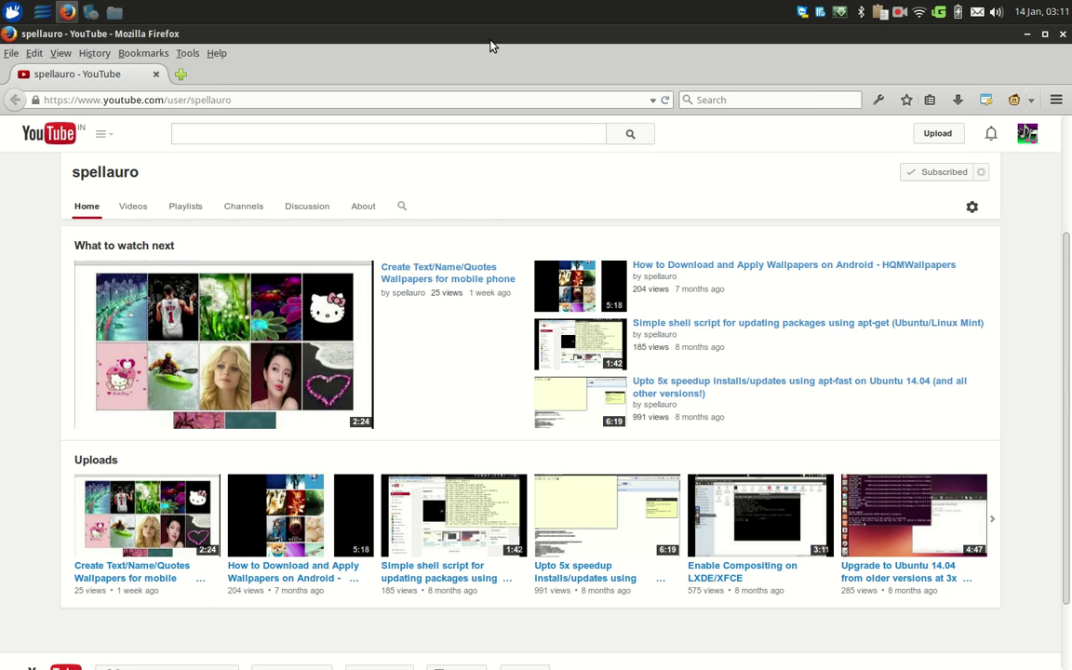
- Open about:config in a new Firefox tab, accept the warranty warning and filter the preferences for "pipe"
left_click(180, 74)
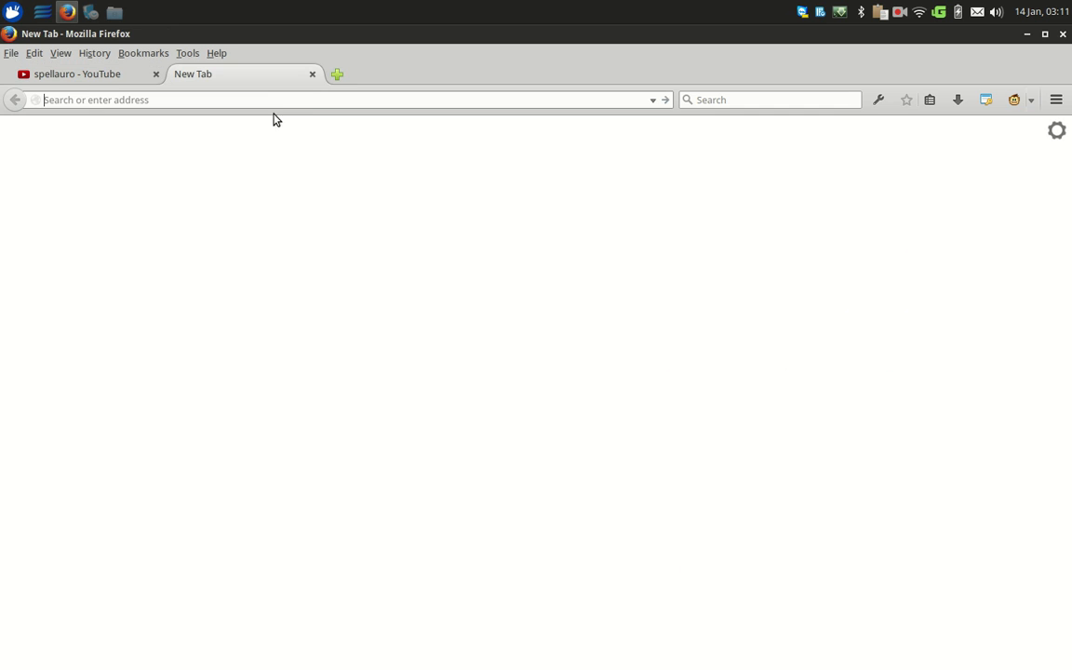
type("about")
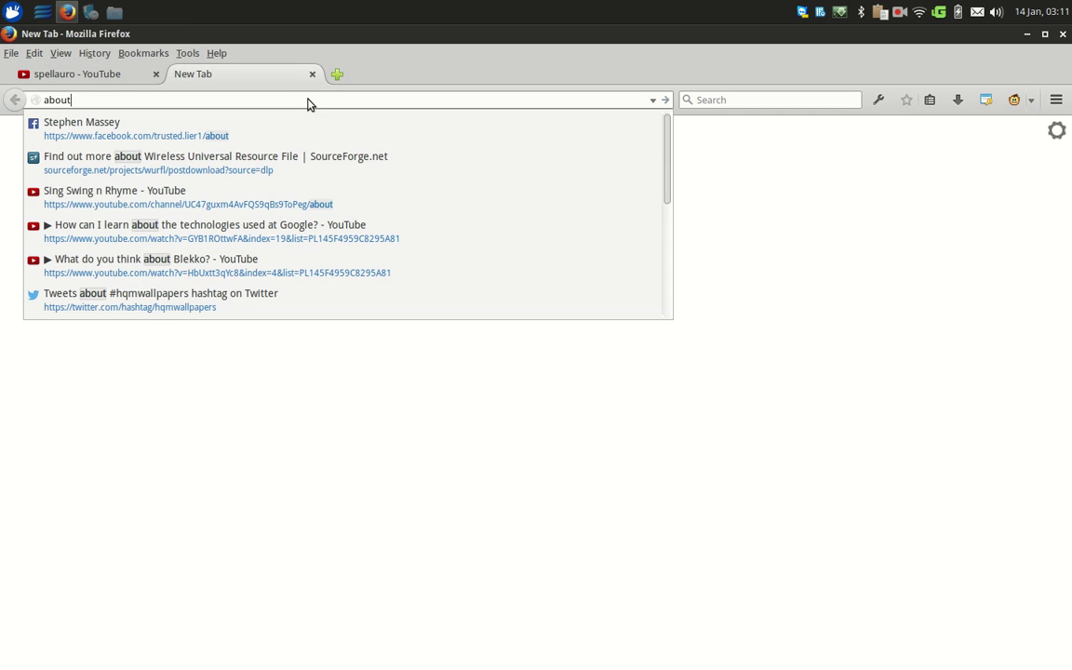
type(":config")
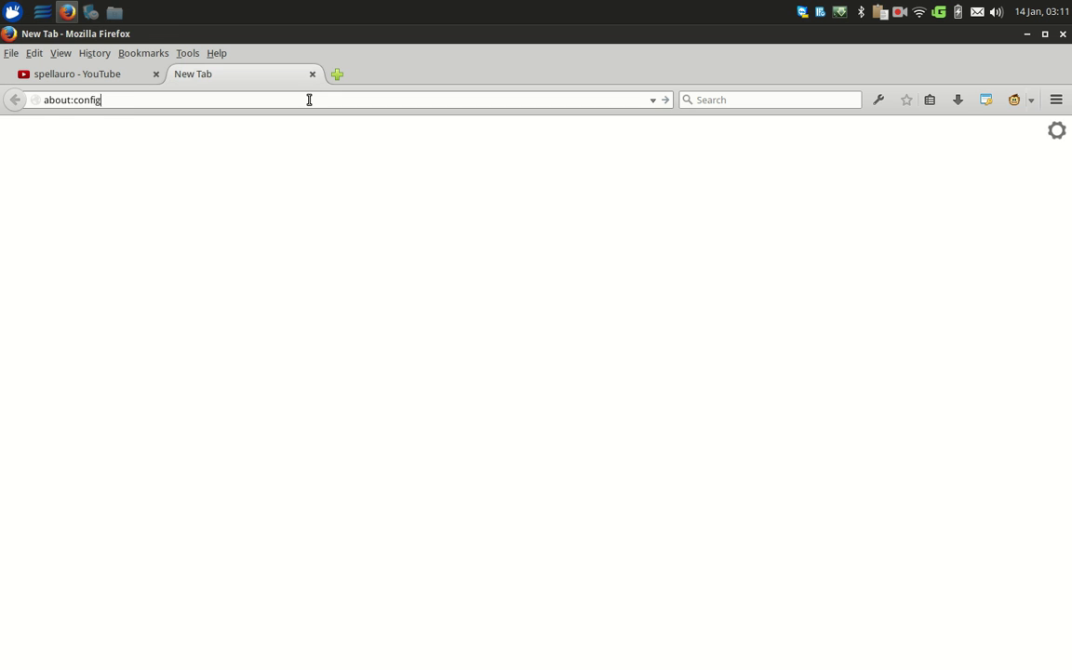
key("Return")
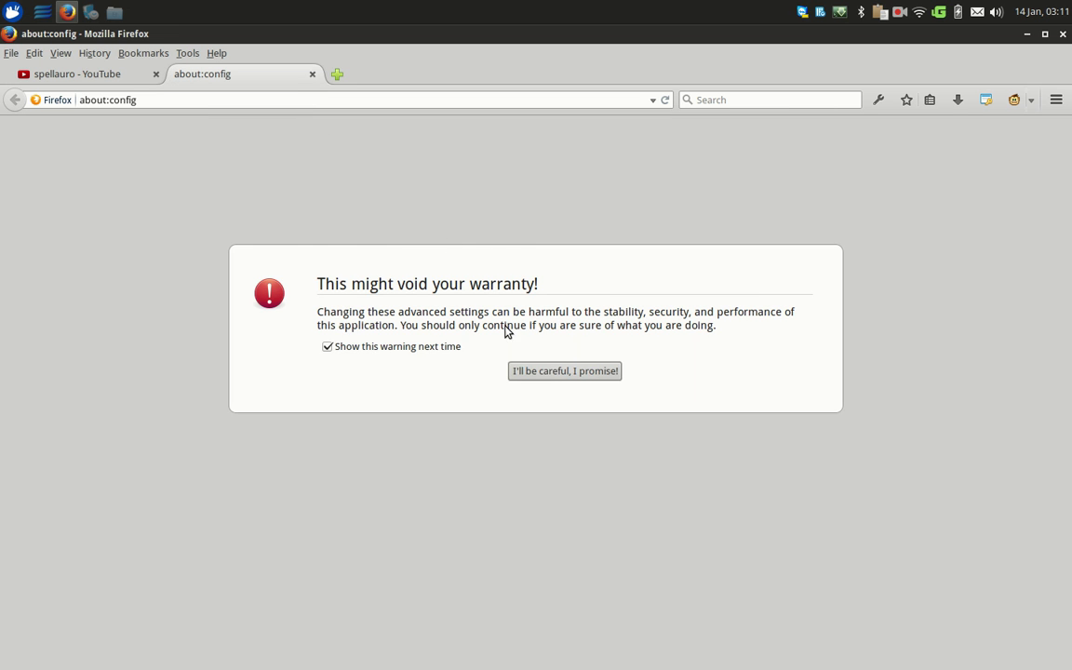
left_click(535, 372)
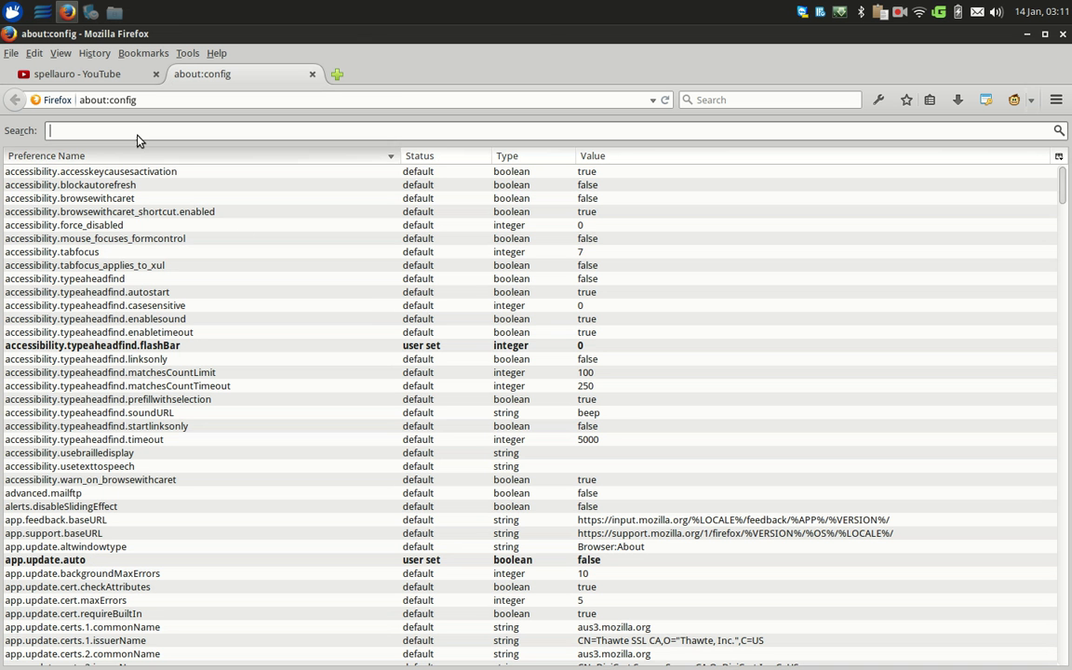
type("pipe")
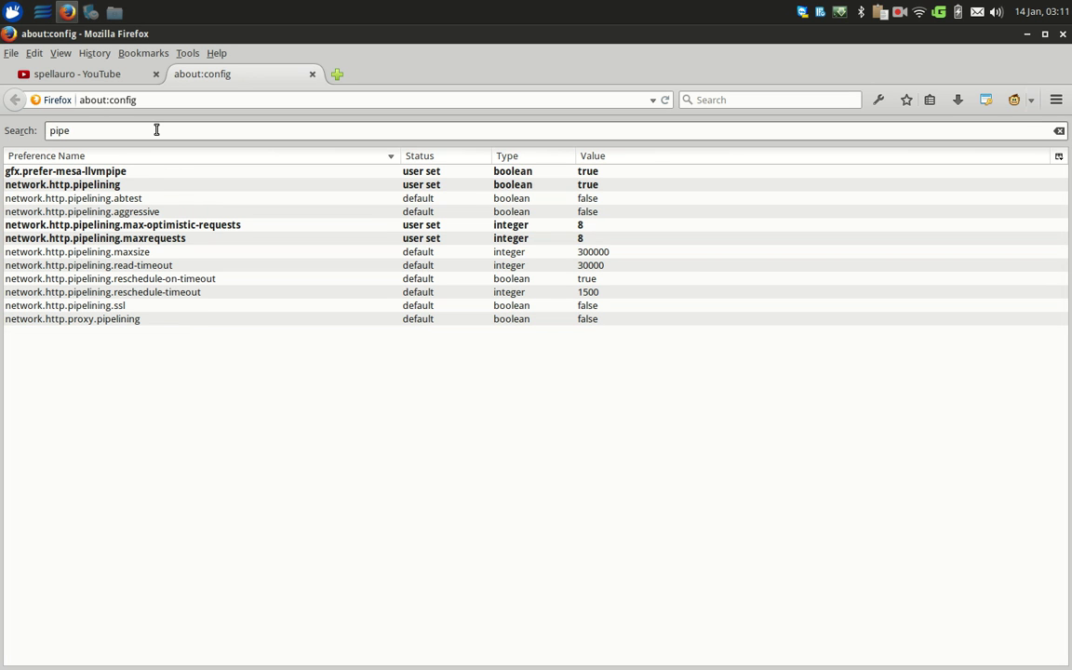
- Highlight the network.http.pipelining preference and confirm 8 as the value of network.http.pipelining.max-optimistic-requests
left_click(102, 185)
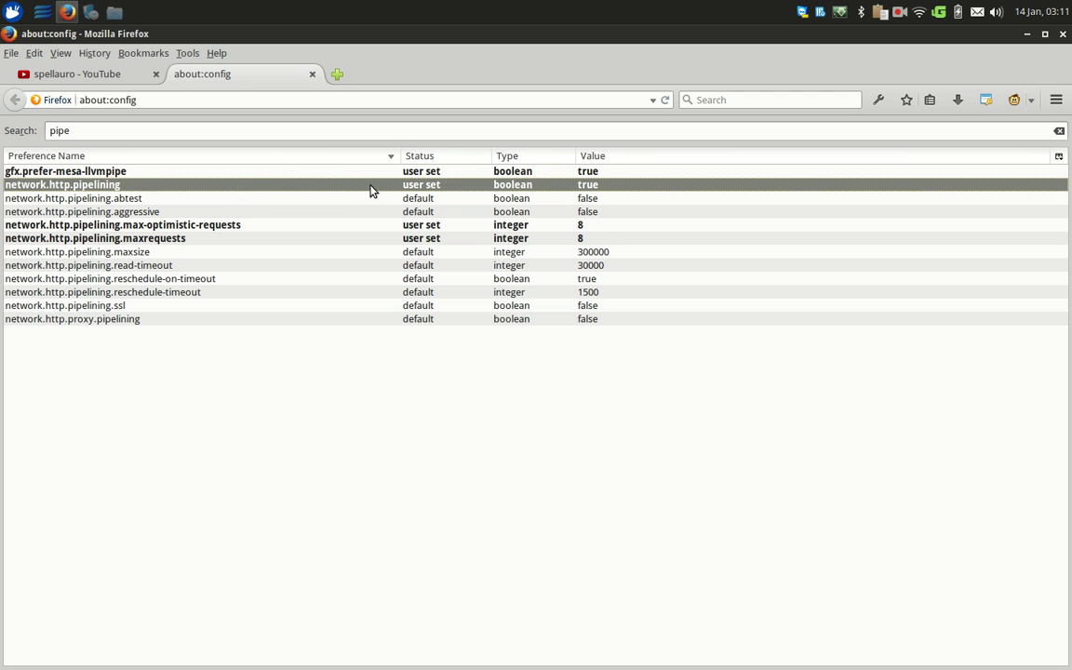
left_click(140, 224)
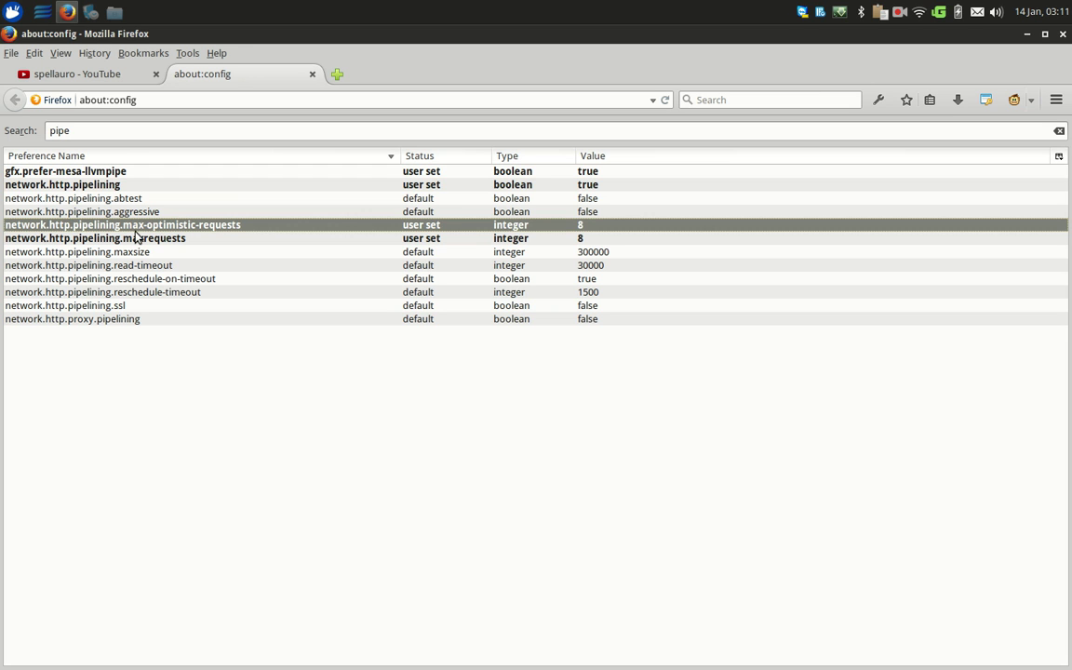
double_click(271, 230)
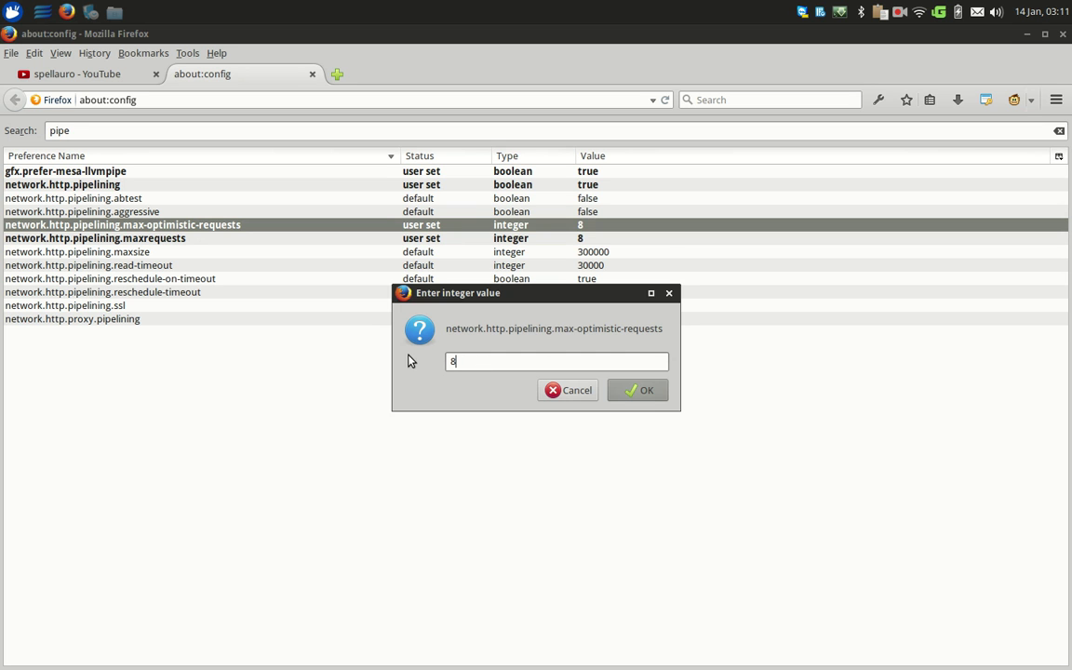
left_click(651, 390)
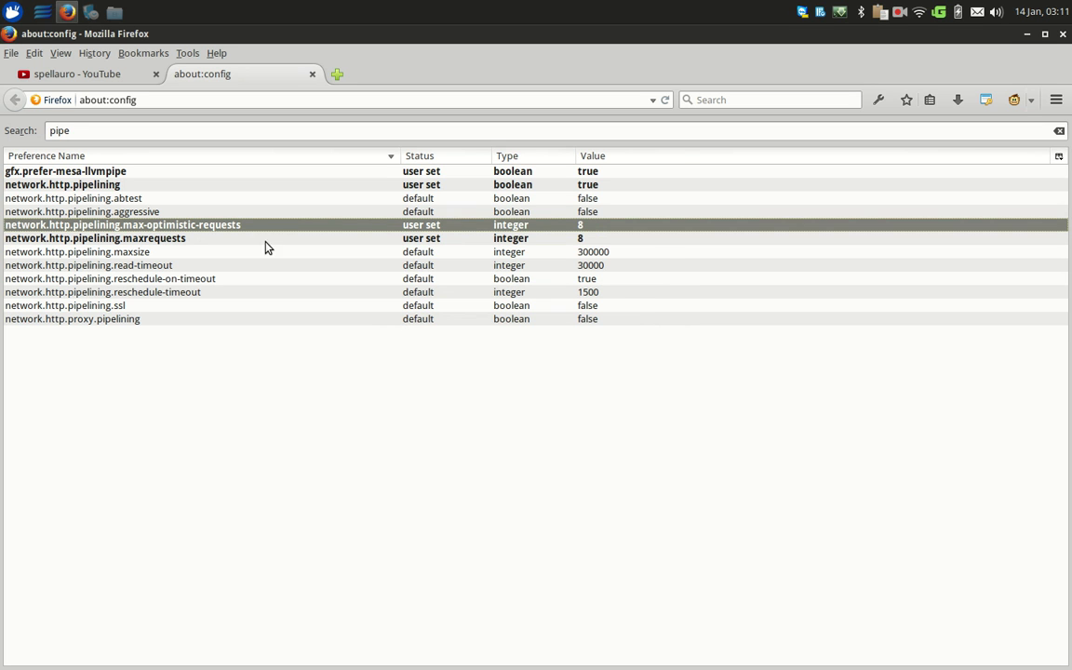
- Open the network.http.pipelining.maxrequests preference and confirm 8 as its integer value
left_click(21, 240)
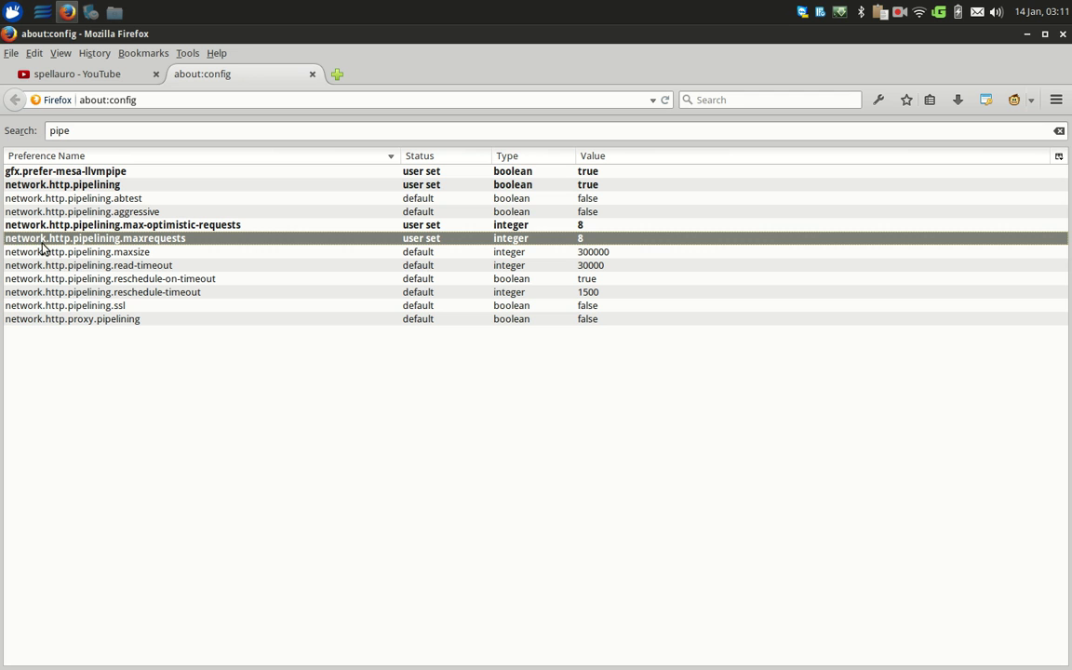
double_click(147, 240)
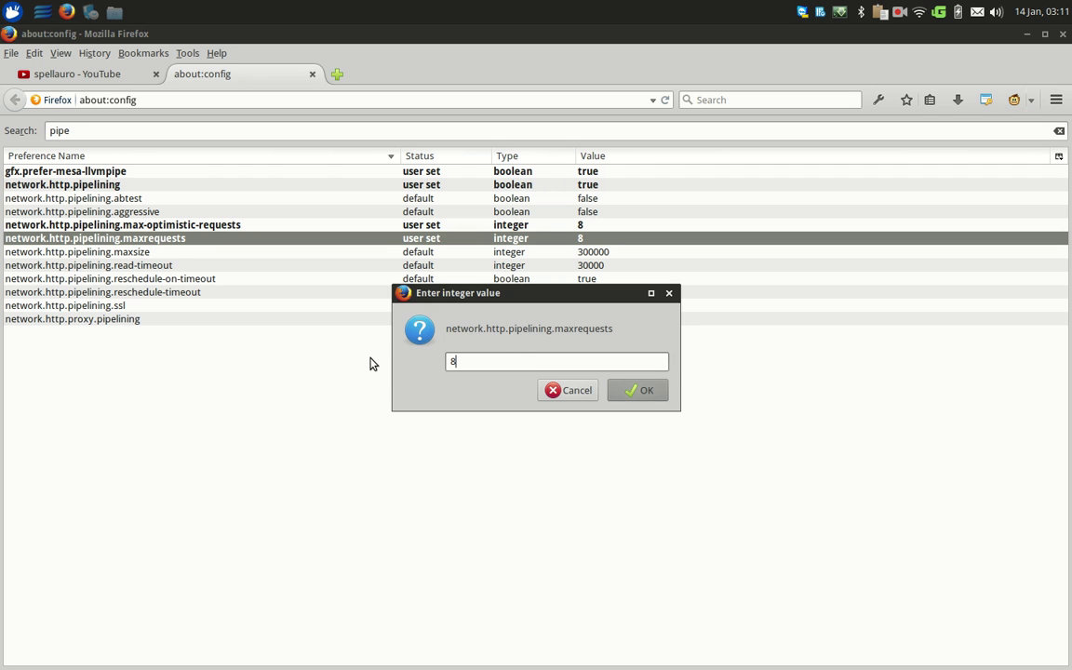
left_click(645, 390)
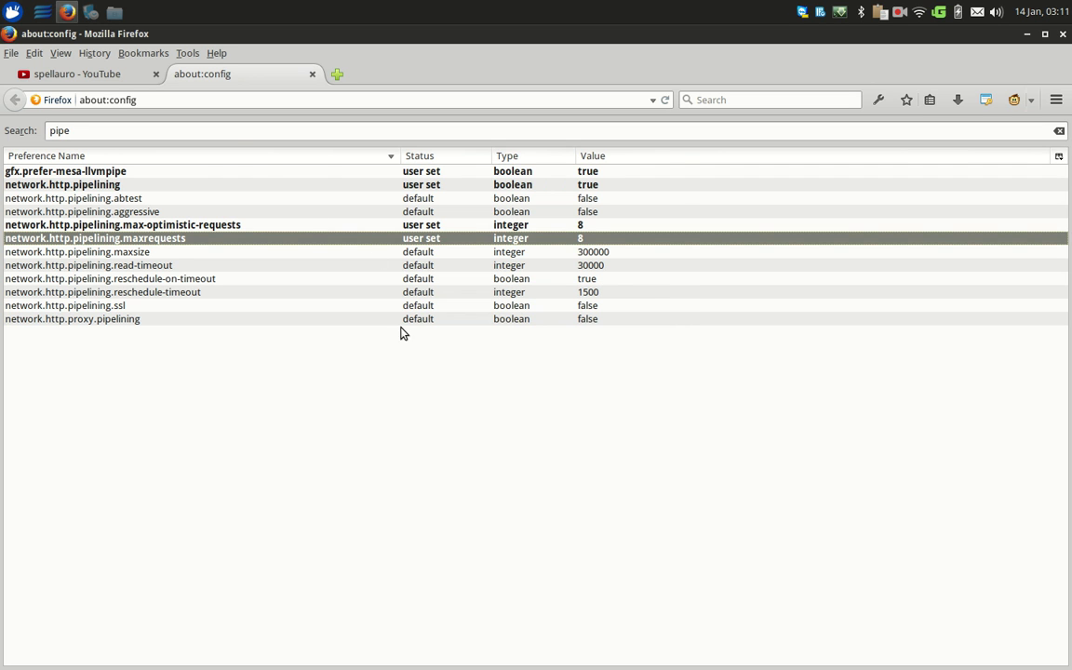
- Filter the preferences for "animate" and highlight the browser.tabs.animate entry
left_click(8, 130)
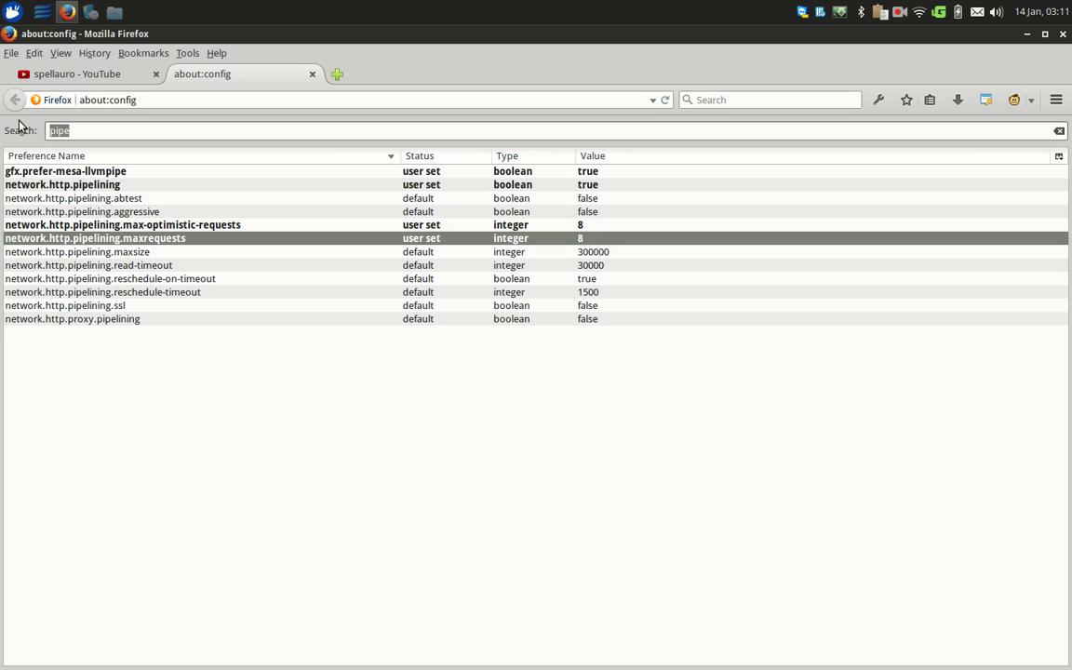
type("animat")
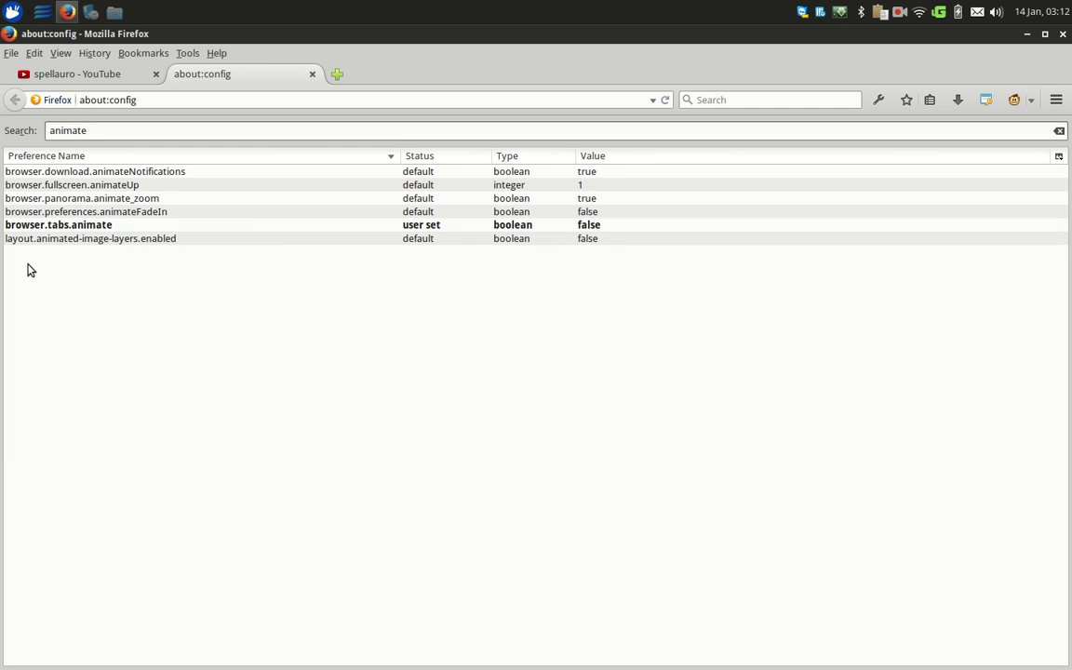
left_click(42, 225)
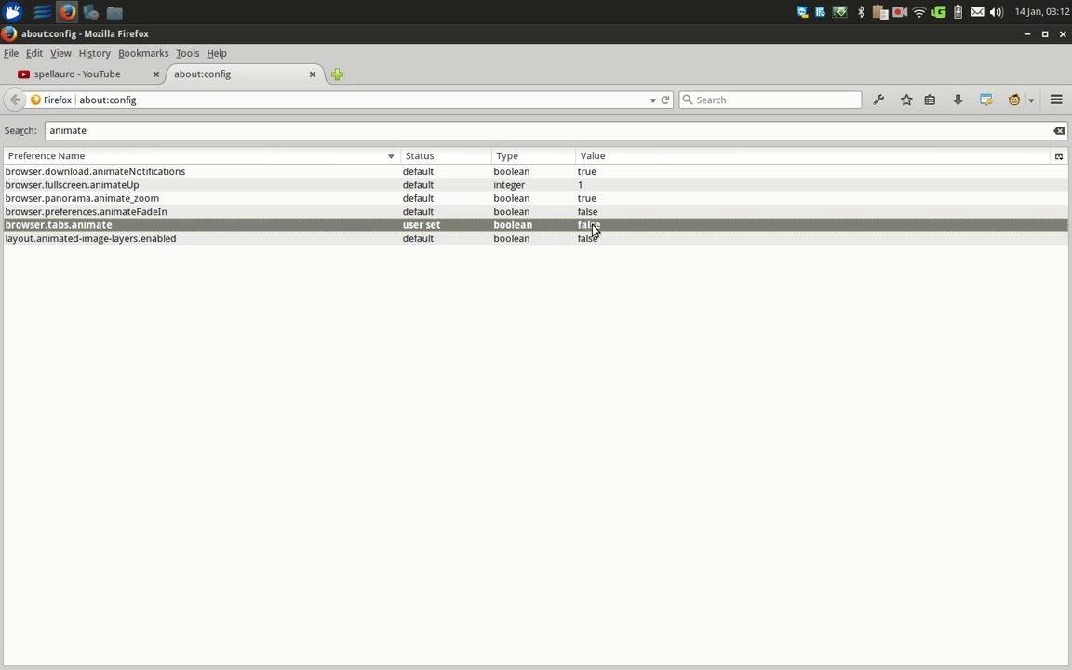
- Open and close a blank tab twice to check the tab animation, and close the about:config tab
left_click(338, 76)
left_click(469, 74)
left_click(337, 75)
left_click(468, 74)
left_click(312, 75)
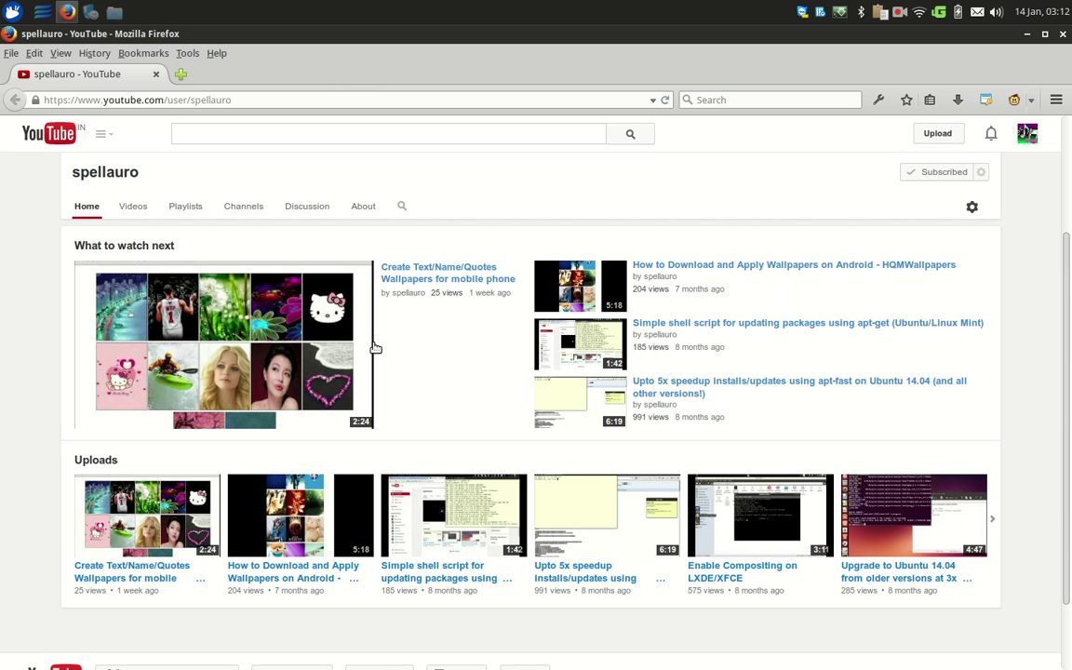